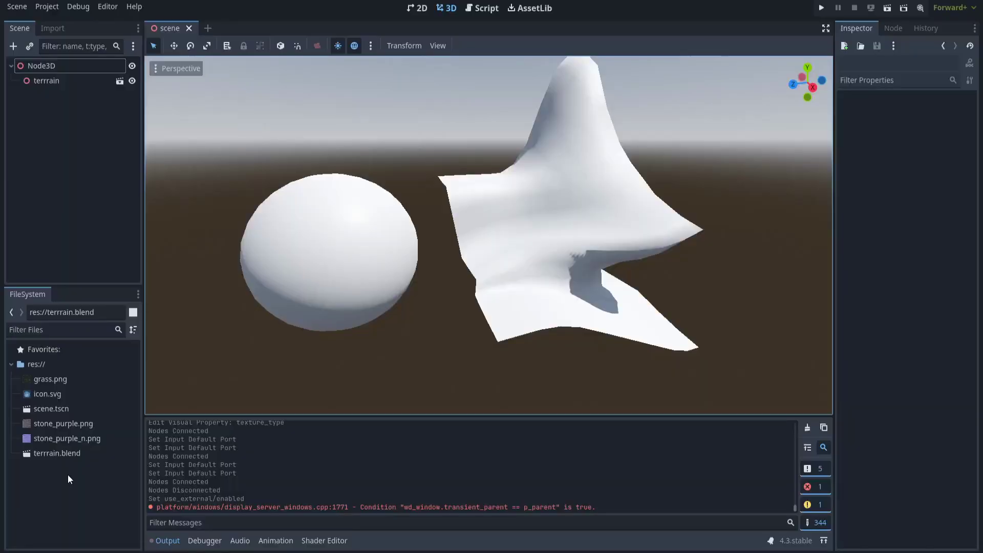
click(69, 474)
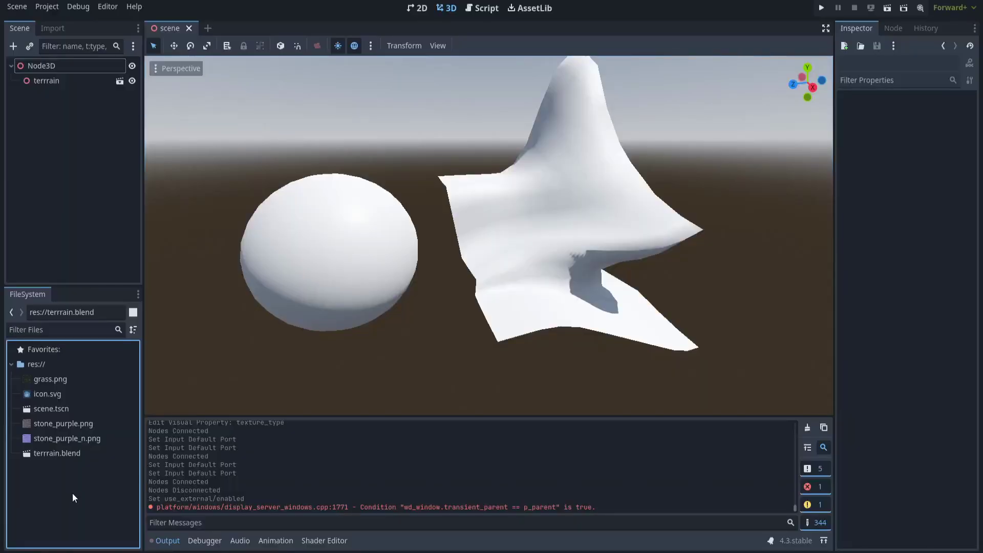
click(279, 478)
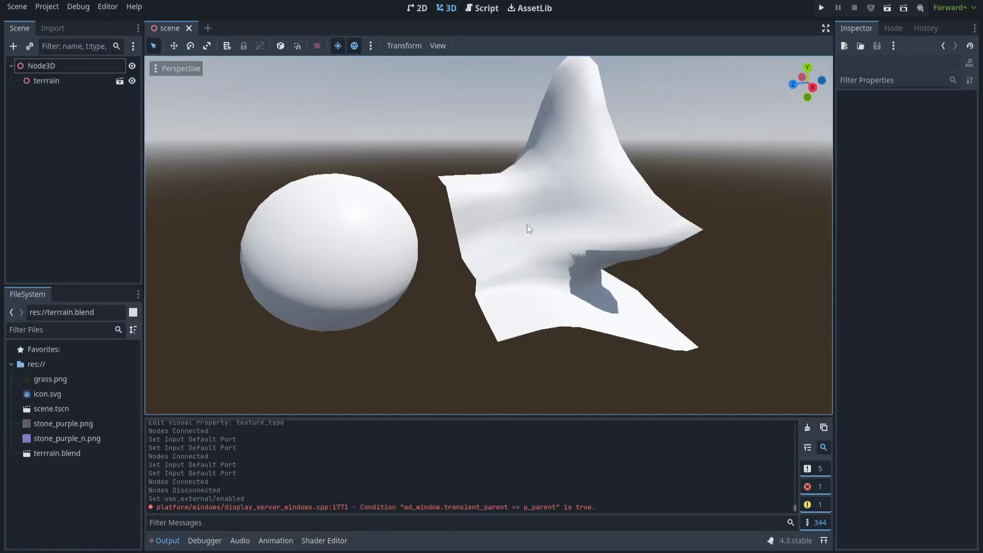
middle_drag(555, 203, 615, 199)
Create a new ShaderMaterial resource in the project folder and save it as terrainMaterial.tres
right_click(97, 482)
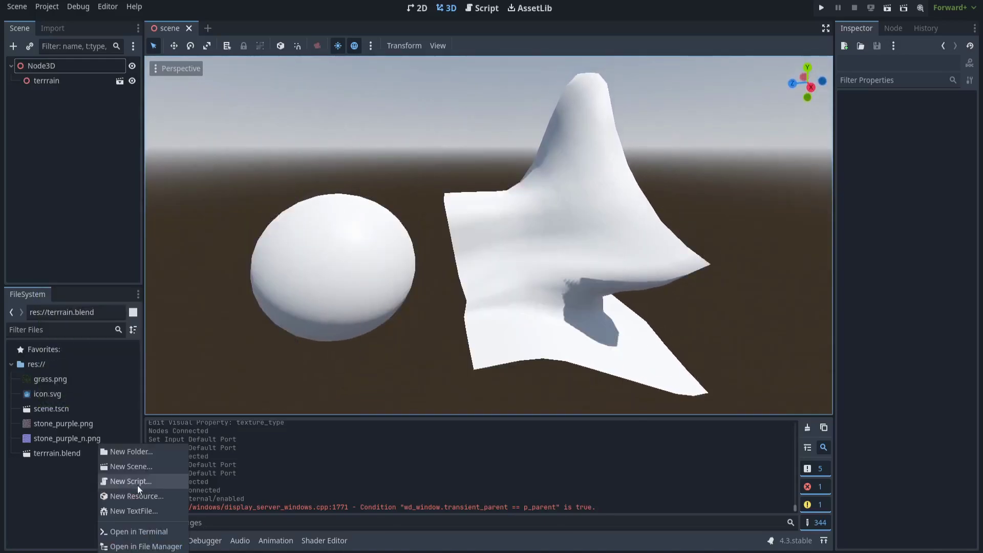
click(149, 495)
double_click(410, 248)
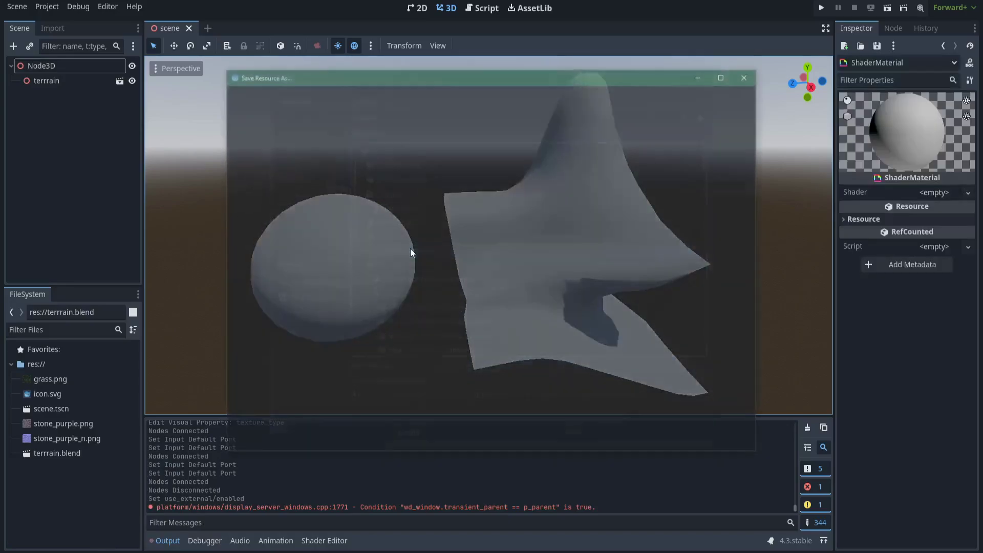
text(terrainMaterial.tres)
key(Return)
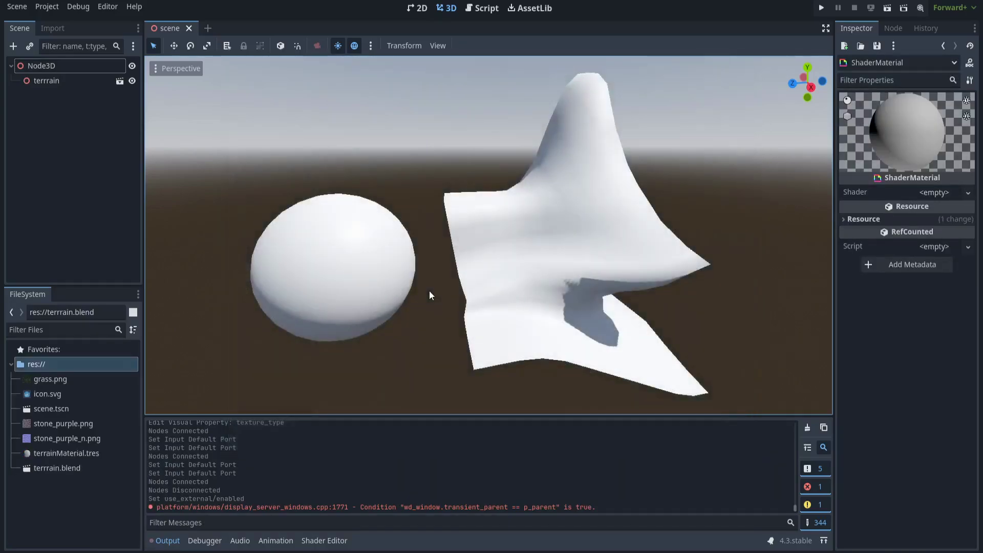
Make terrrain.blend's Material use the external file terrainMaterial.tres in the advanced import settings and reimport the scene
double_click(53, 469)
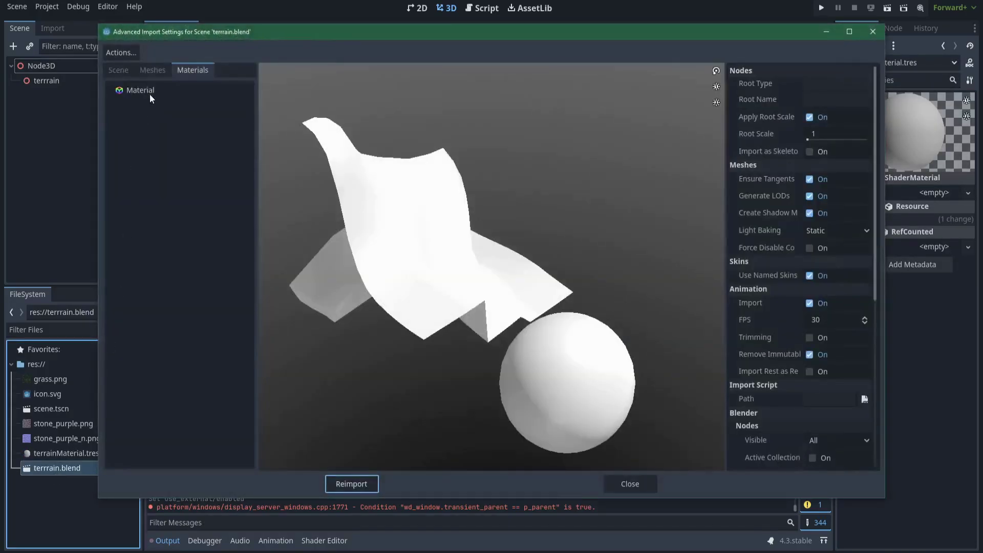
click(152, 90)
click(812, 85)
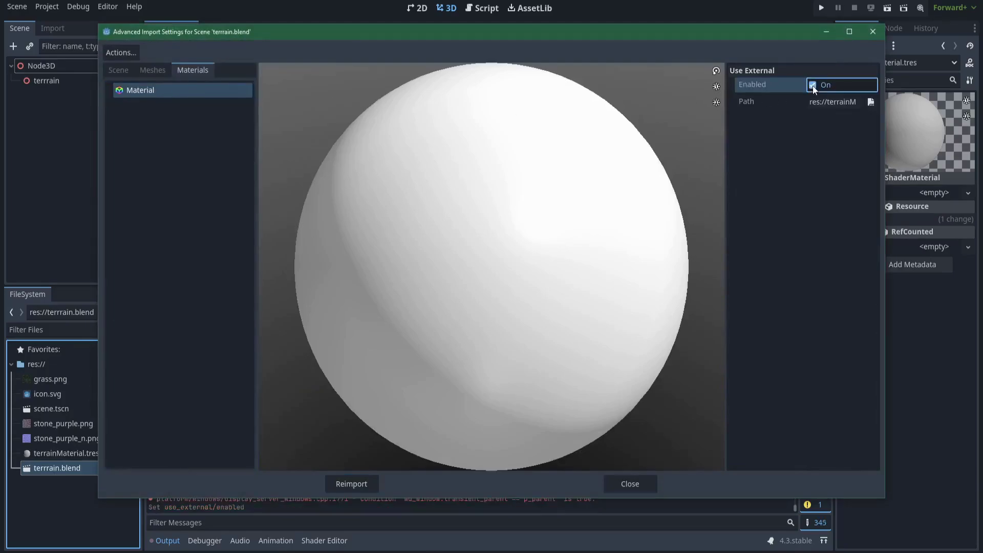
click(871, 101)
double_click(332, 164)
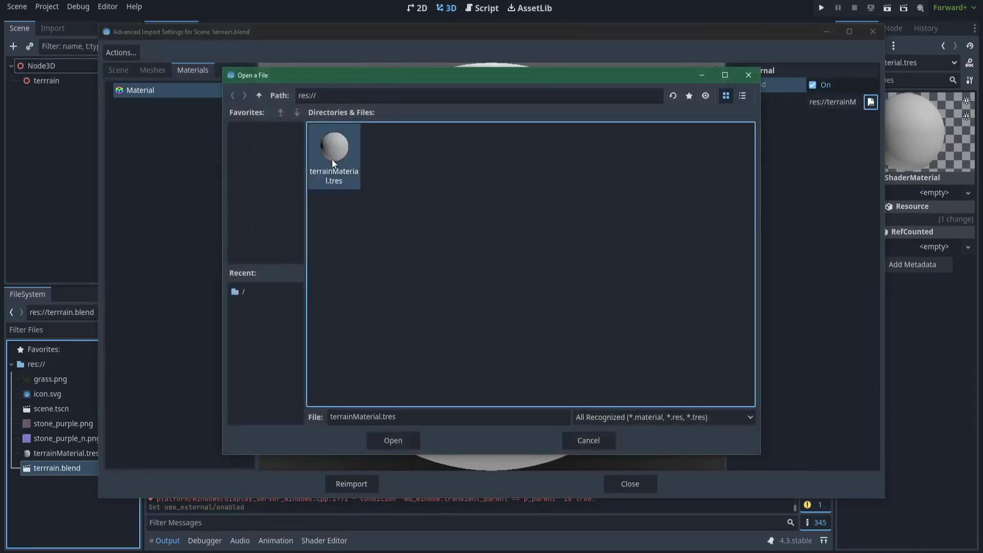
click(367, 478)
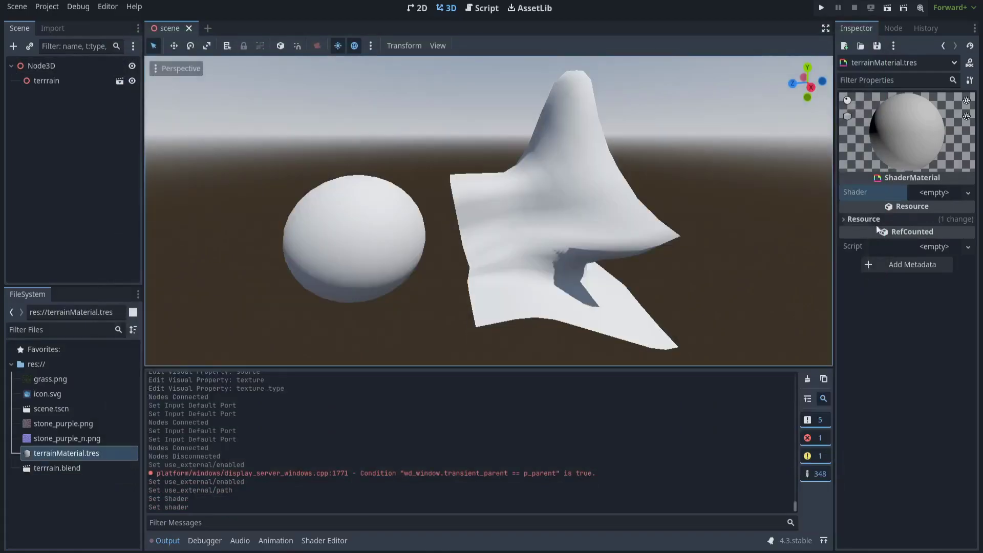
Create a Spatial VisualShader for the terrain material, saved as res://terrainShader.tres
click(925, 197)
click(938, 209)
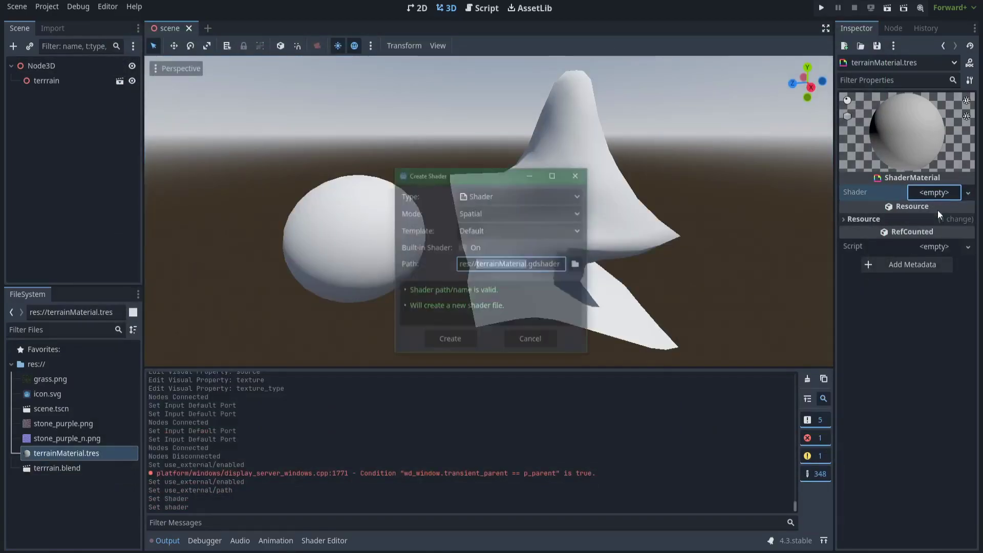
click(512, 196)
click(494, 227)
text(er)
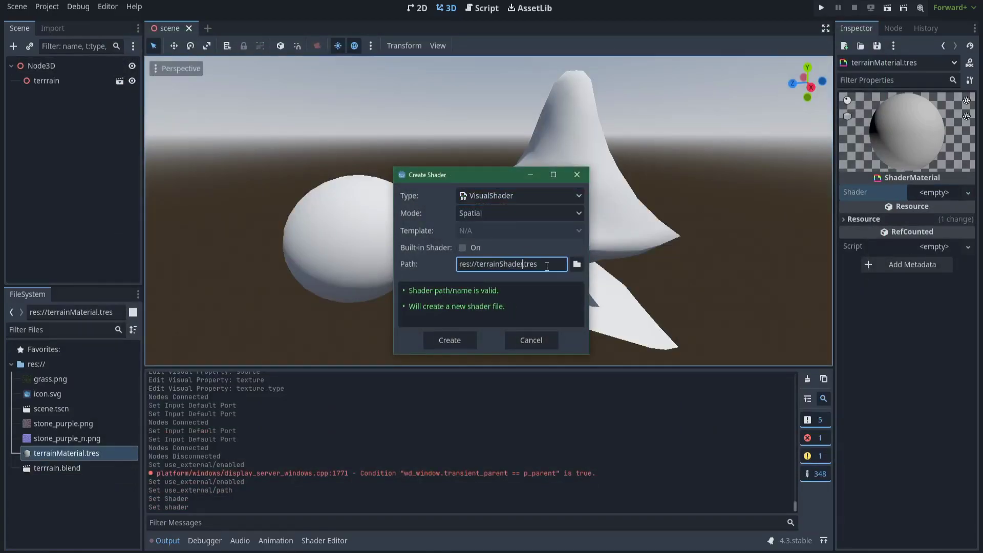
click(466, 337)
Enlarge the shader editor and load stone_purple.png and grass.png into two Texture2D nodes in the Fragment graph
drag(379, 367, 379, 161)
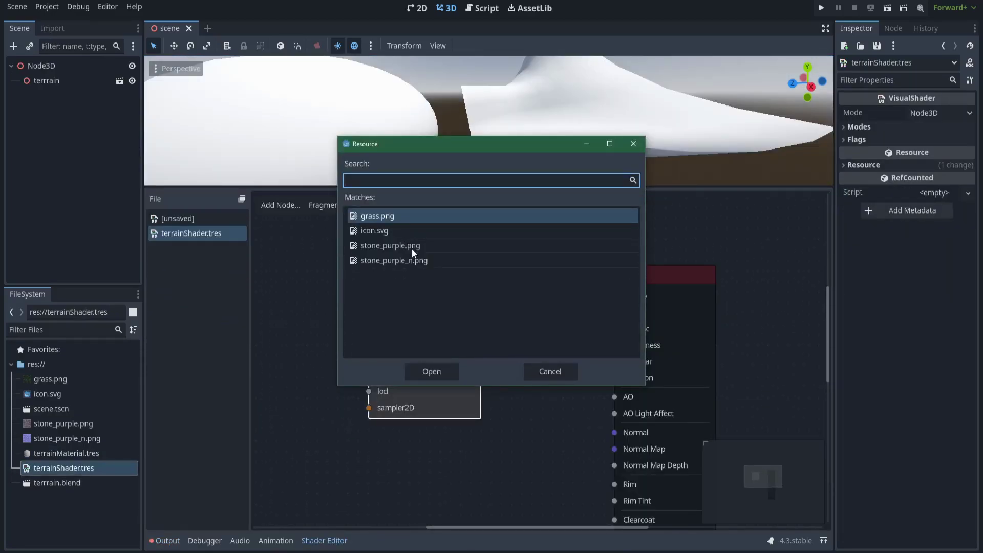
double_click(411, 246)
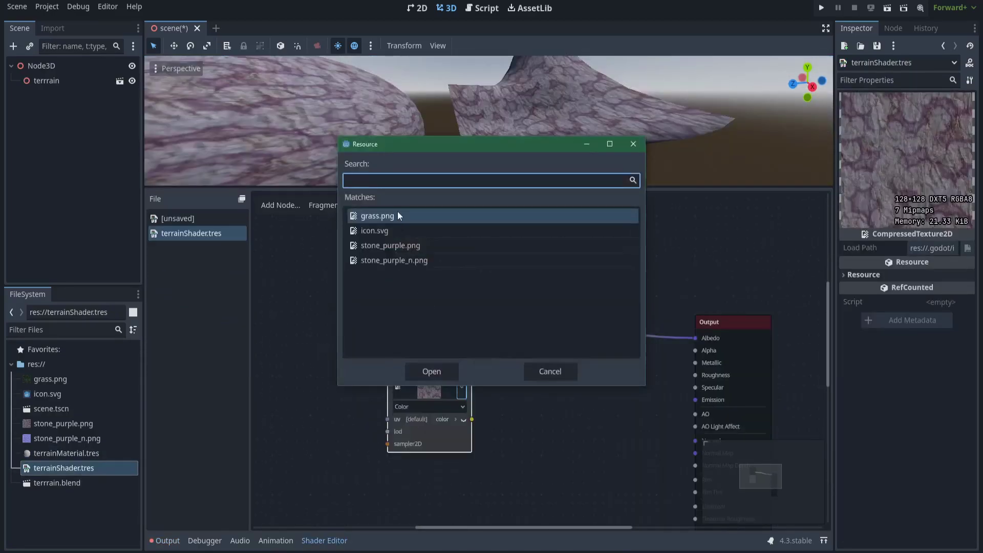
double_click(398, 214)
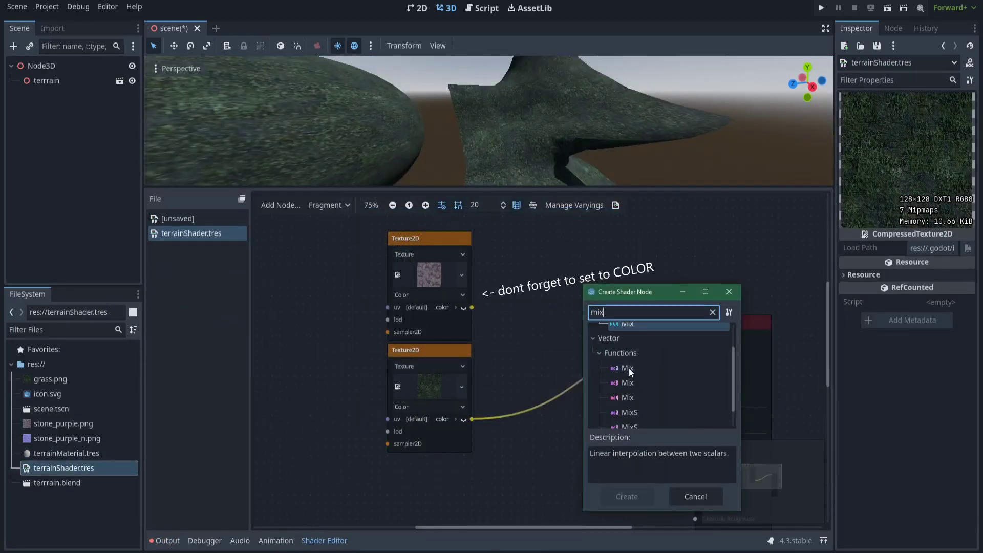
Add a Vector3 Mix node that blends the stone and grass texture colors into the output's Albedo
click(628, 383)
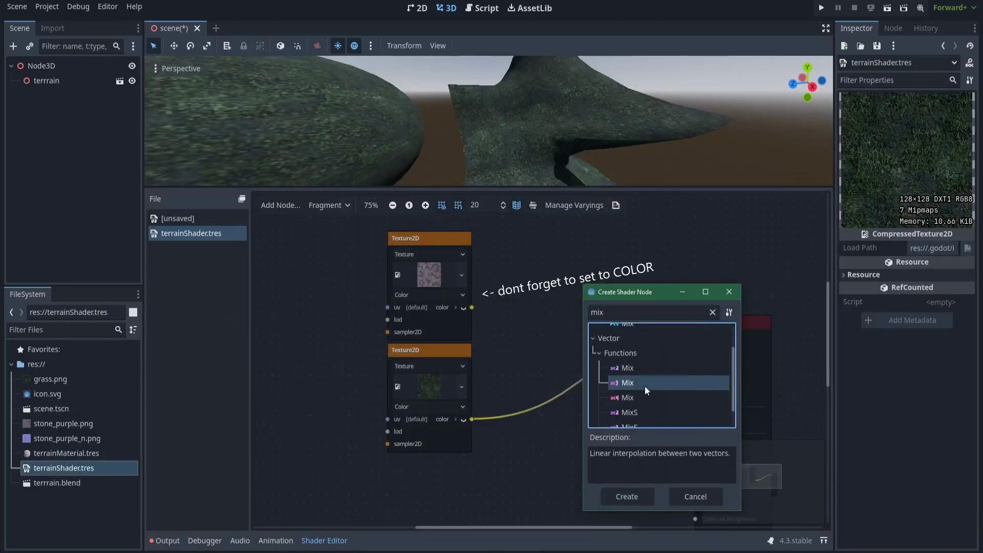
double_click(644, 385)
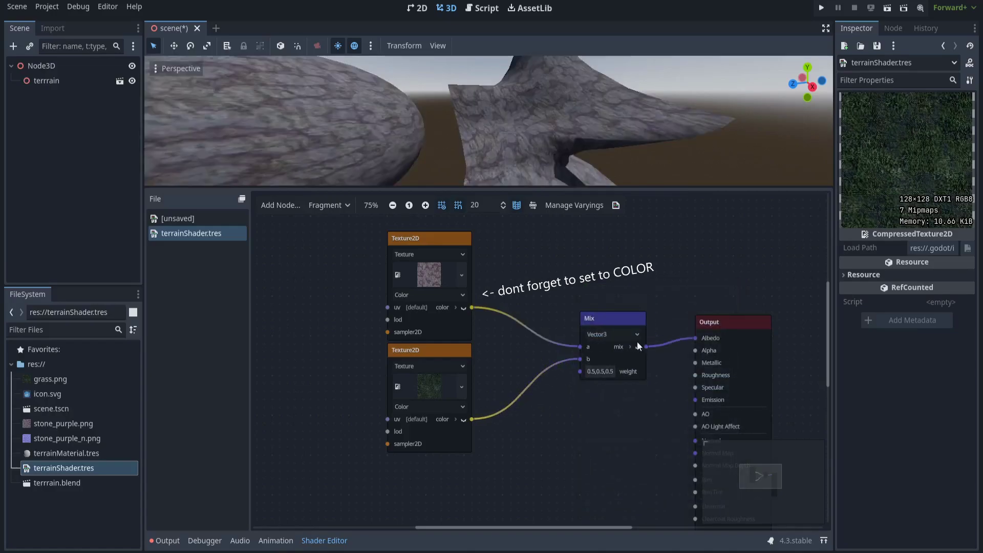
drag(613, 320, 605, 320)
Examine the blended stone and grass textures on the terrain and sphere in the 3D view
mouse_move(574, 128)
right_down()
mouse_move(571, 157)
mouse_move(579, 120)
mouse_move(574, 149)
mouse_move(579, 124)
mouse_move(585, 135)
mouse_move(588, 124)
right_up()
key(w)
key(s)
key(w)
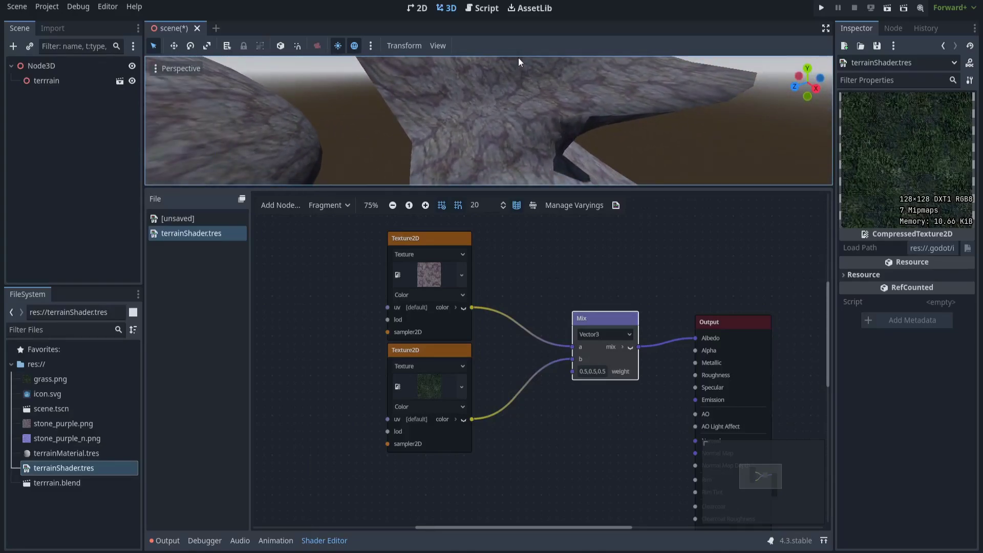
mouse_move(561, 161)
right_down()
mouse_move(517, 131)
mouse_move(530, 133)
mouse_move(499, 154)
mouse_move(523, 167)
mouse_move(562, 157)
right_up()
key(s)
key(s)
key(w)
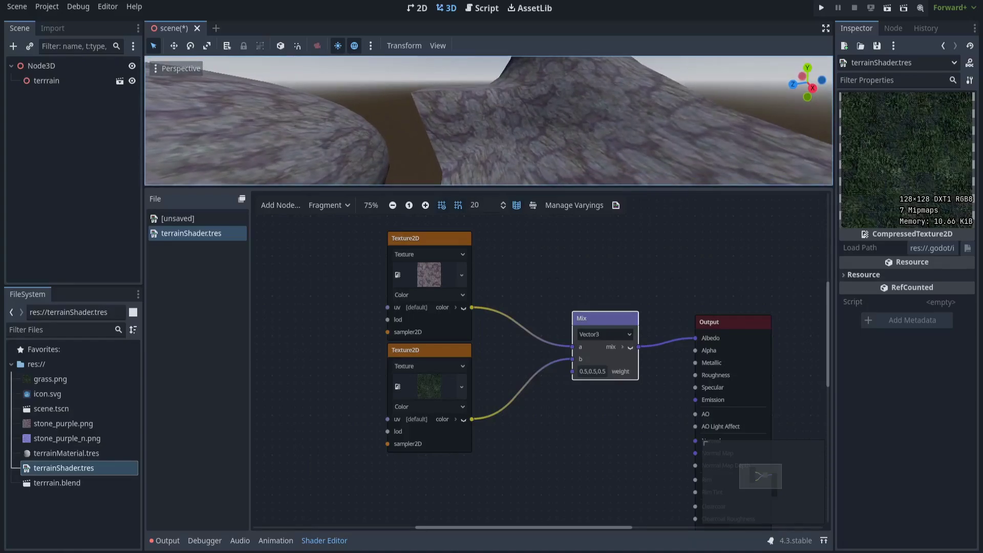
Switch the shader graph to Vertex mode and create a Vector3 varying named normal, passed from Vertex to Fragment and Light
click(339, 207)
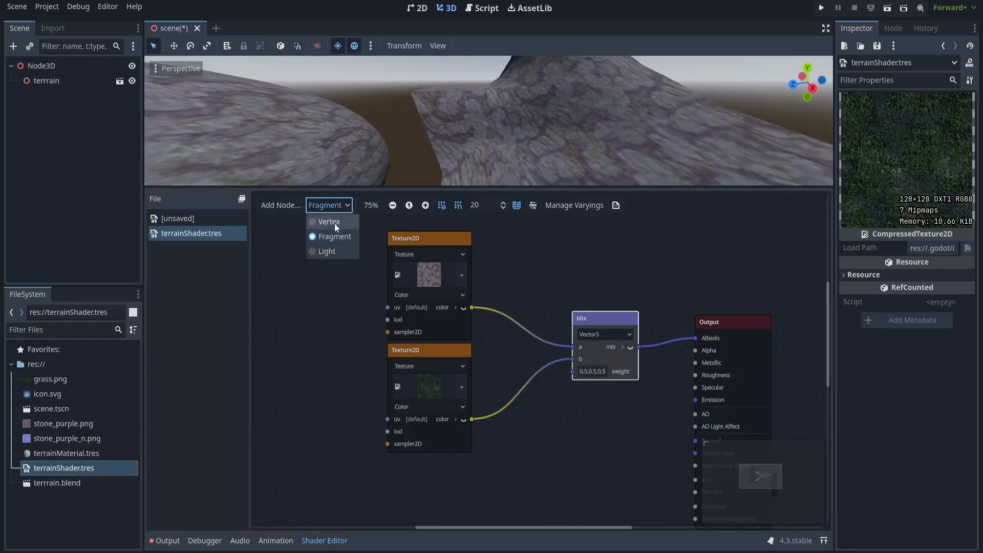
click(334, 223)
scroll(513, 303, up, 2)
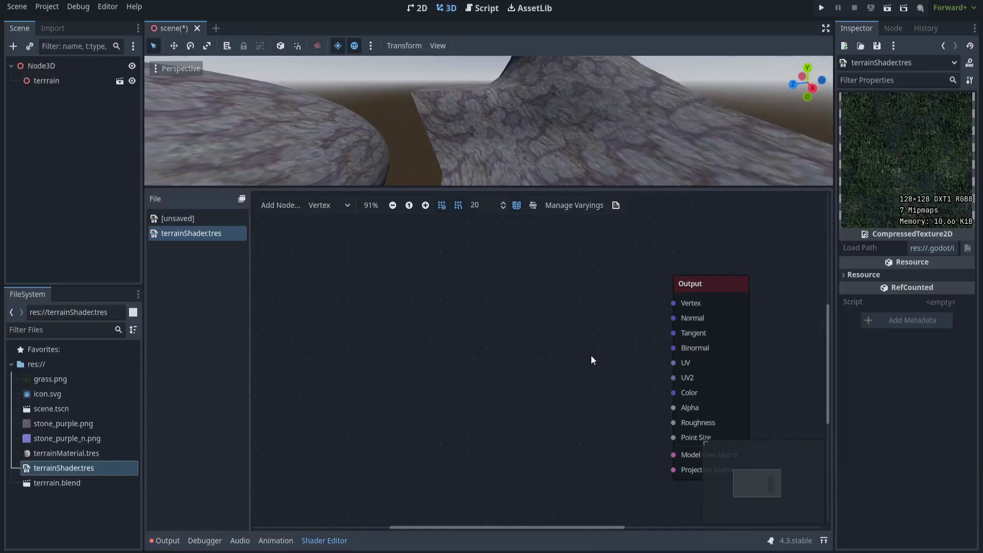
click(565, 207)
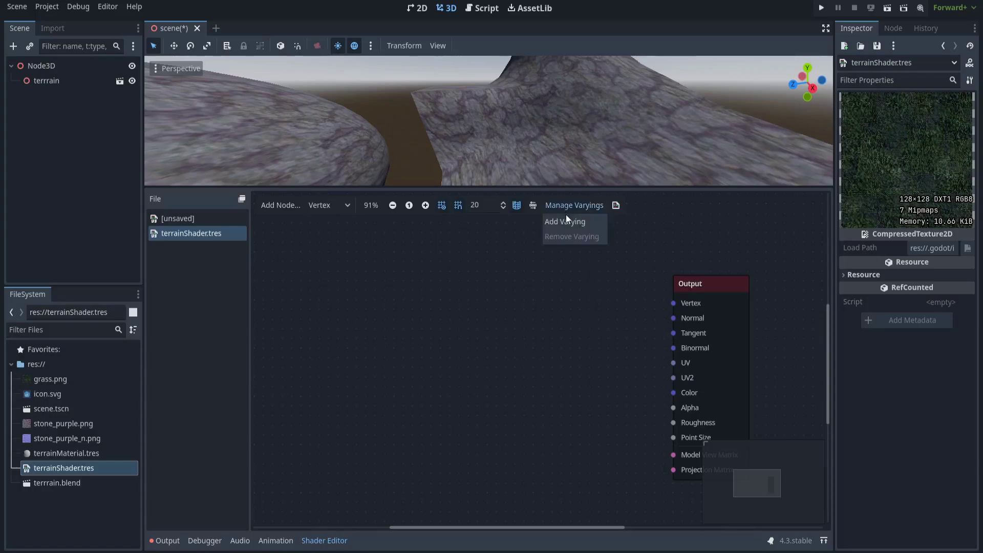
click(568, 220)
click(584, 238)
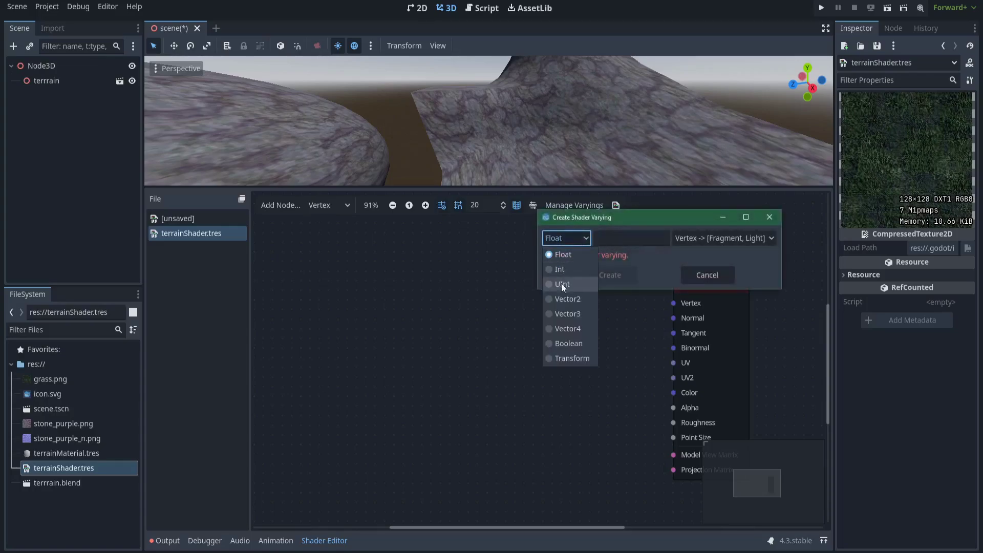
click(567, 314)
click(611, 239)
text(normal)
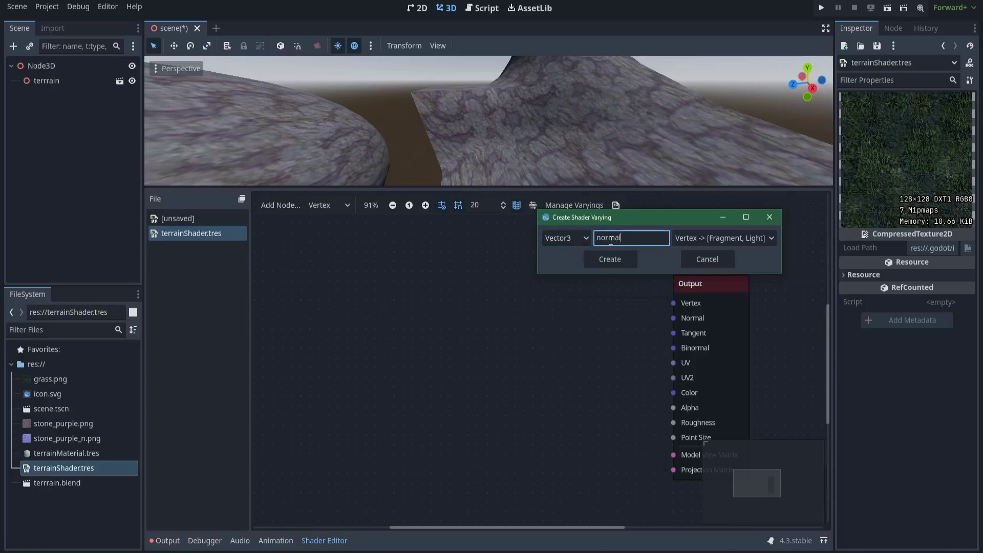
click(592, 257)
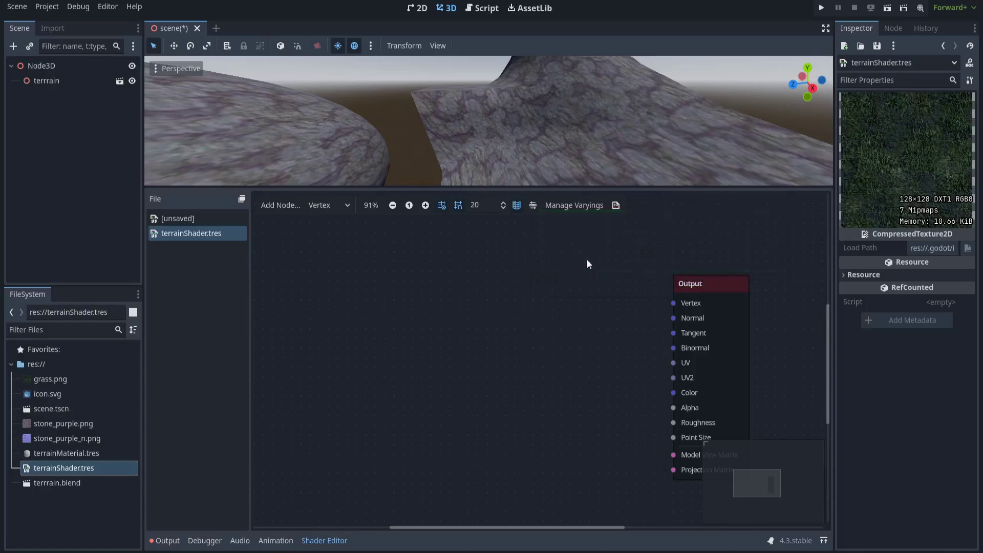
Add a normal Input node to the Vertex graph and place it well to the left of the Output node
scroll(554, 308, down, 1)
mouse_move(554, 308)
middle_down()
mouse_move(566, 330)
mouse_move(457, 283)
mouse_move(536, 314)
middle_up()
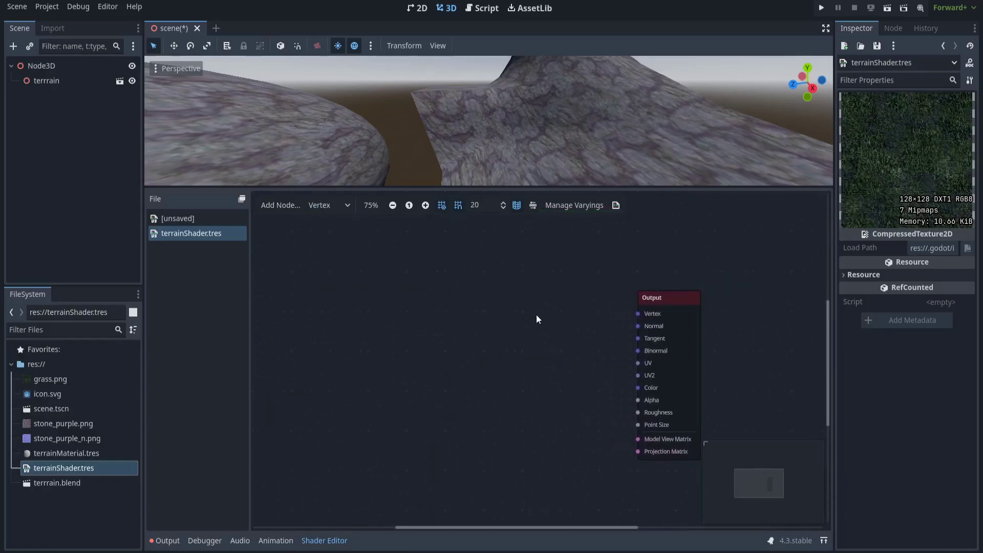
scroll(536, 314, up, 1)
middle_drag(611, 309, 625, 302)
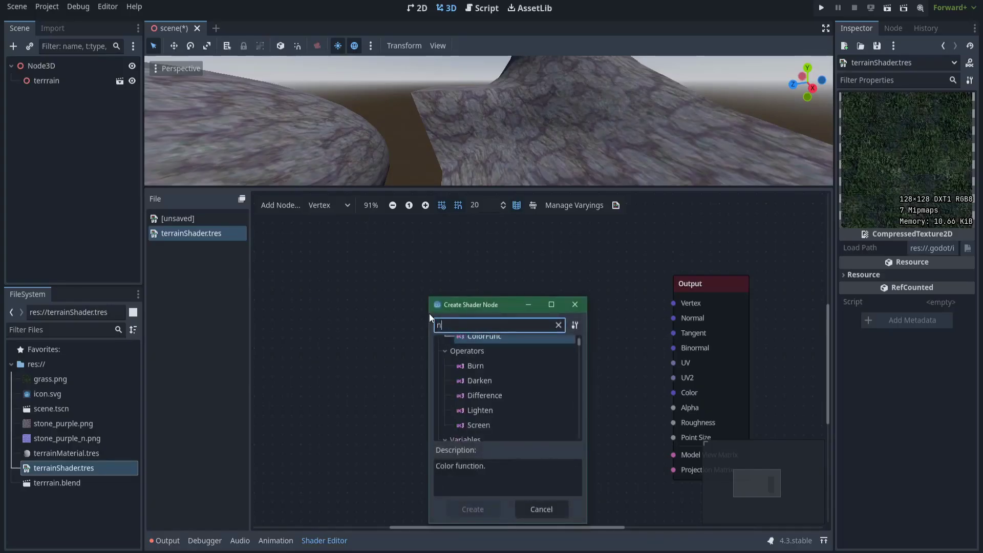
text(normal)
scroll(480, 358, up, 1)
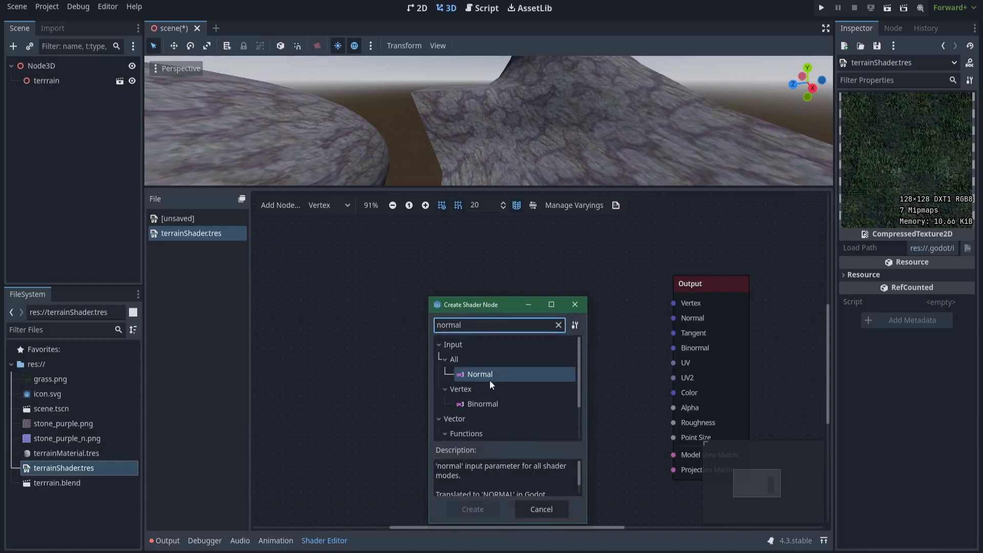
double_click(489, 380)
drag(463, 325, 344, 340)
Add a VaryingSetter node, assign it the normal varying and connect the normal Input node to it
right_click(466, 349)
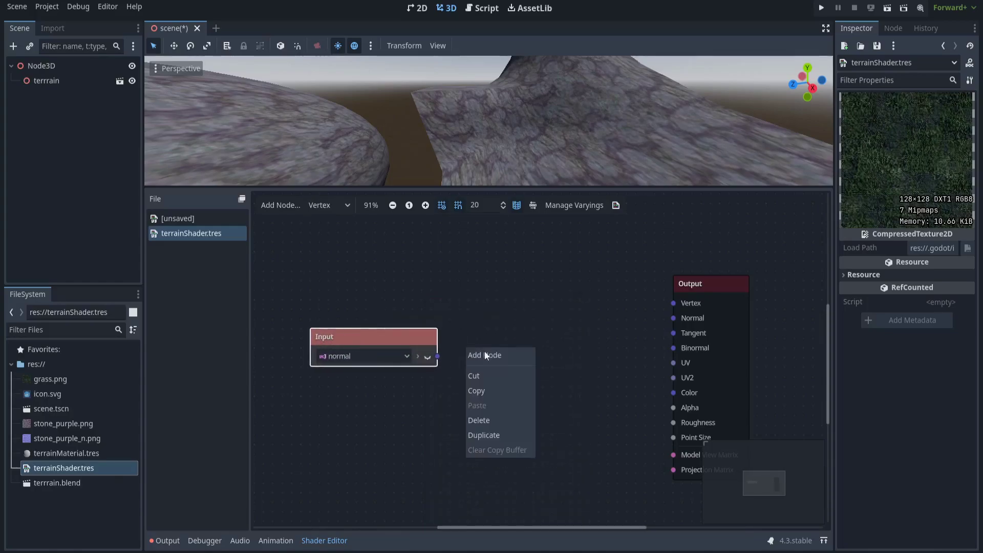
click(484, 351)
key(BackSpace)
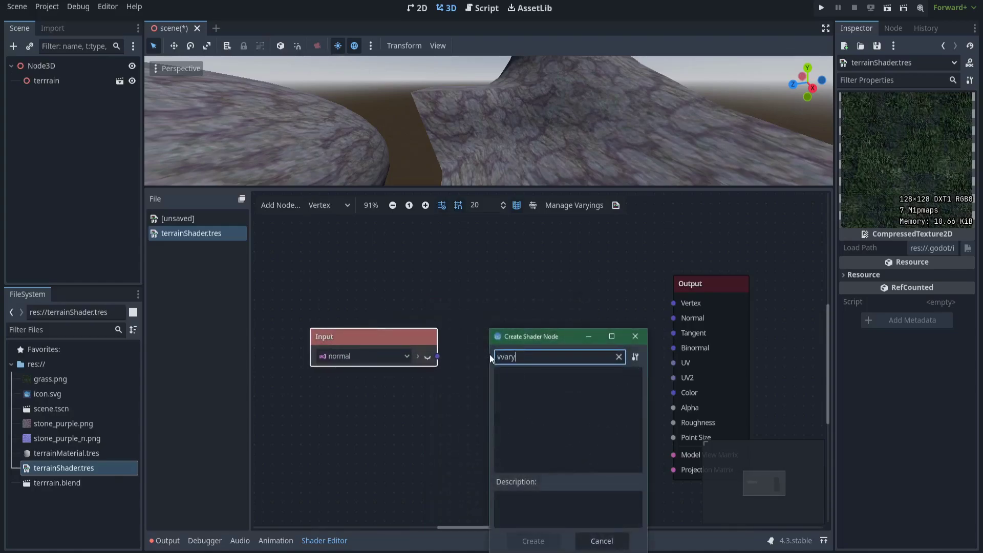
text(set)
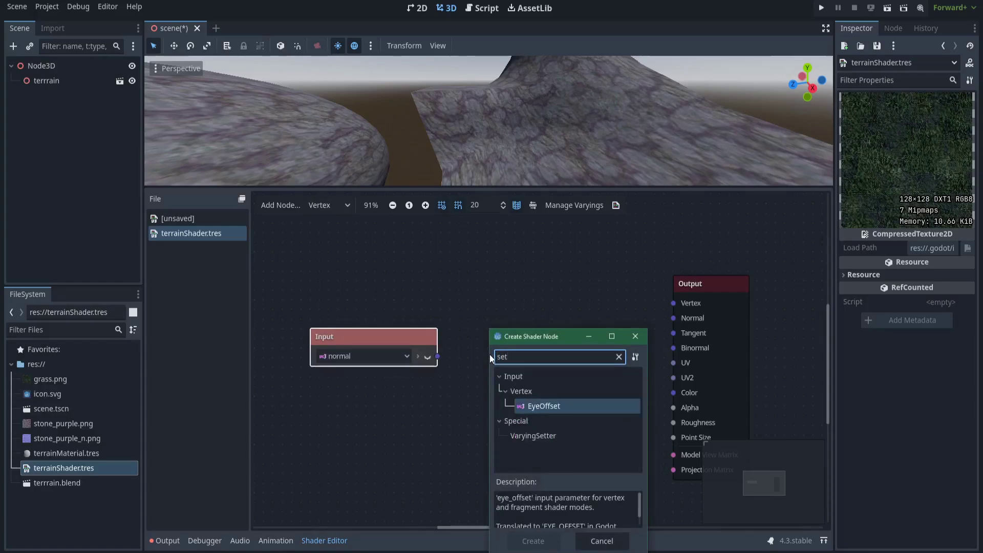
double_click(549, 434)
drag(536, 379, 524, 333)
drag(437, 355, 522, 342)
click(521, 336)
click(527, 366)
click(519, 387)
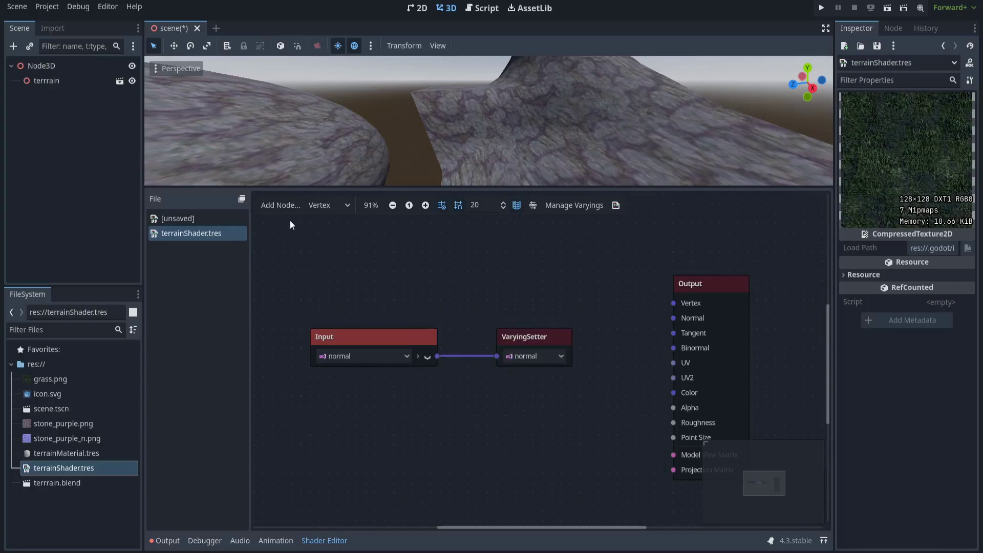
In the Fragment graph, add a VaryingGetter for the normal varying and connect its green output to the Mix node's weight
click(327, 206)
click(340, 233)
right_click(407, 367)
text(varying)
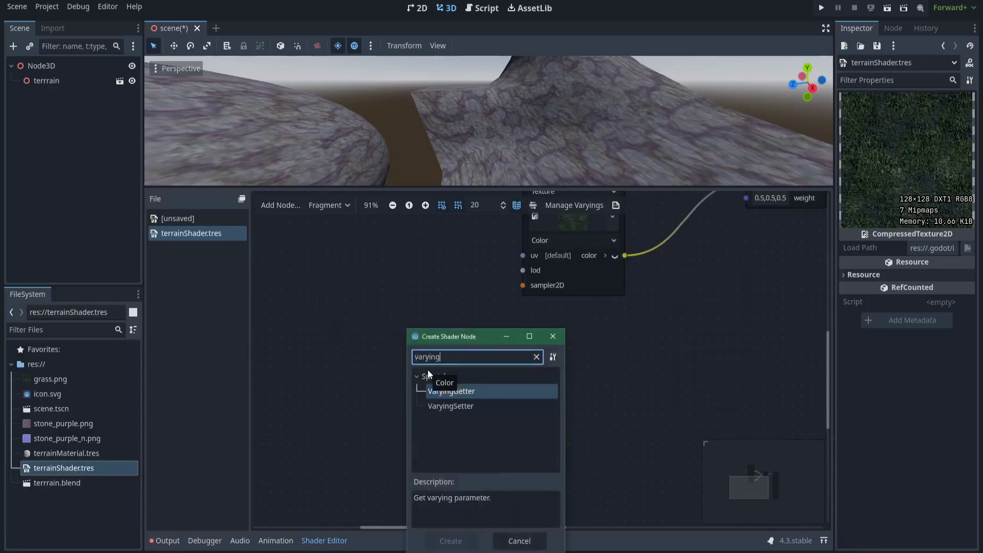
key(Down)
key(Up)
key(Return)
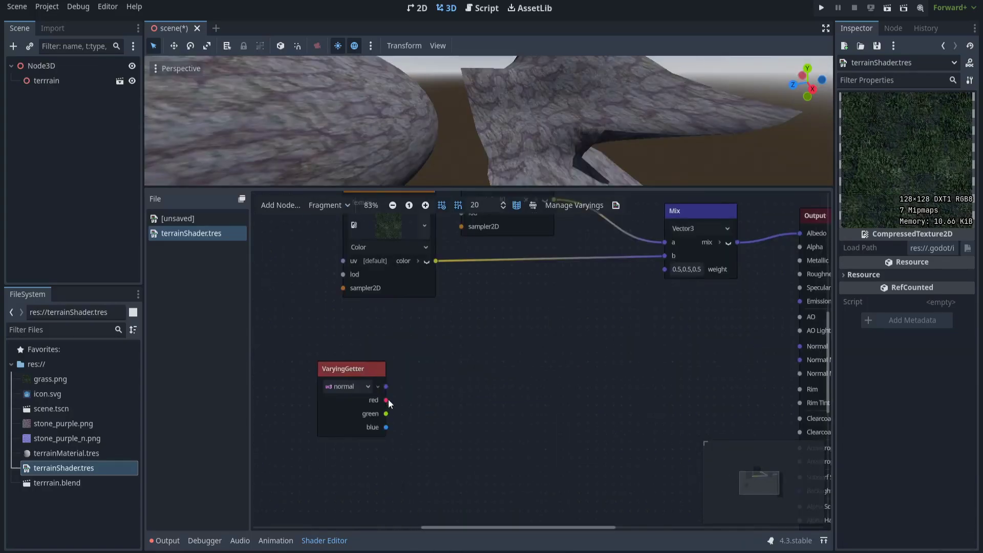
drag(402, 407, 662, 271)
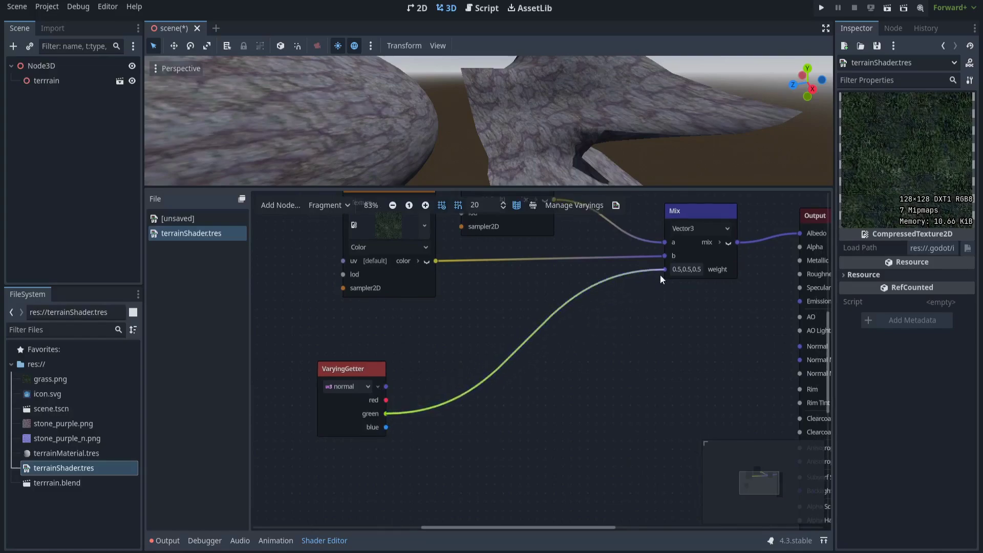
right_drag(551, 149, 572, 156)
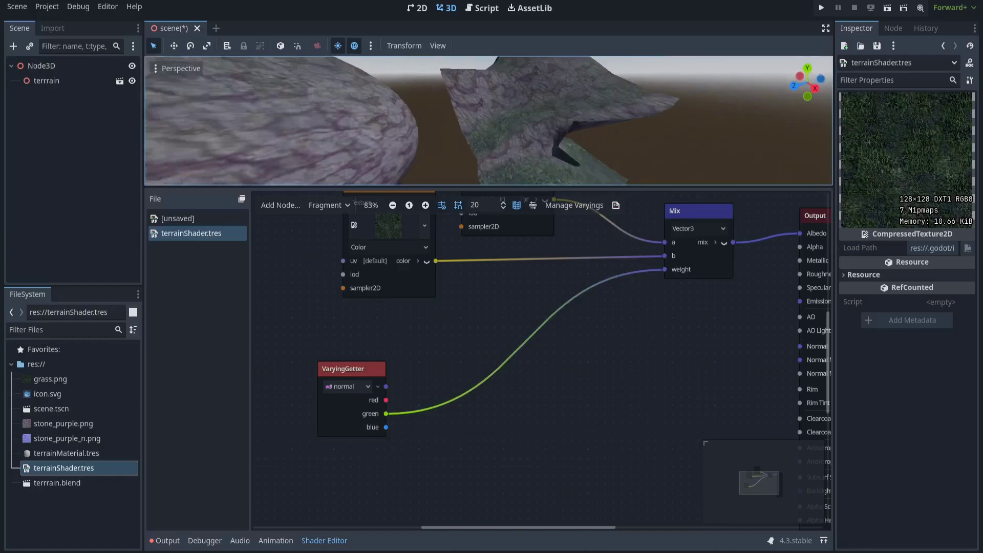
Examine the terrain's overhang and slopes to see which surfaces face upward and which face downward
right_drag(571, 156, 550, 169)
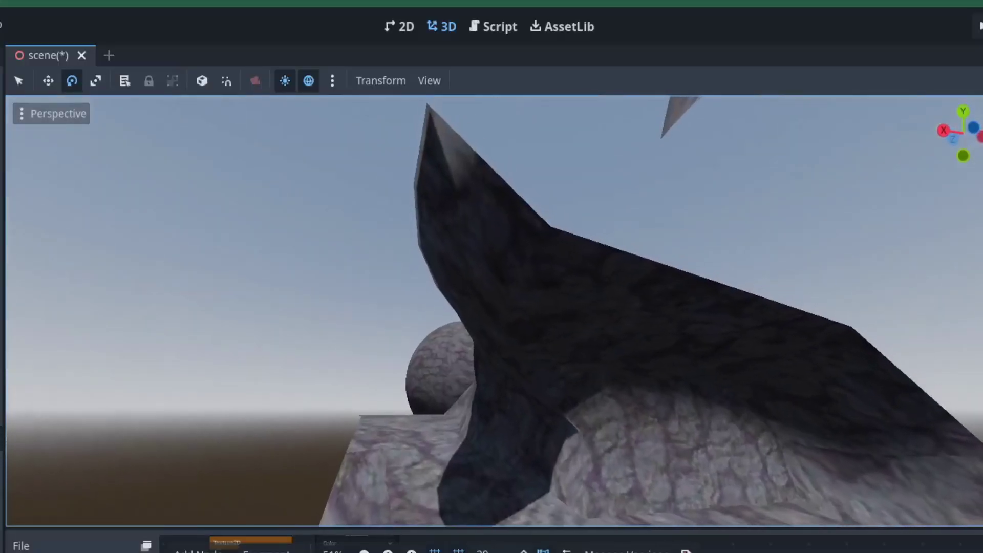
right_drag(550, 169, 518, 172)
middle_drag(423, 336, 443, 379)
drag(629, 529, 630, 544)
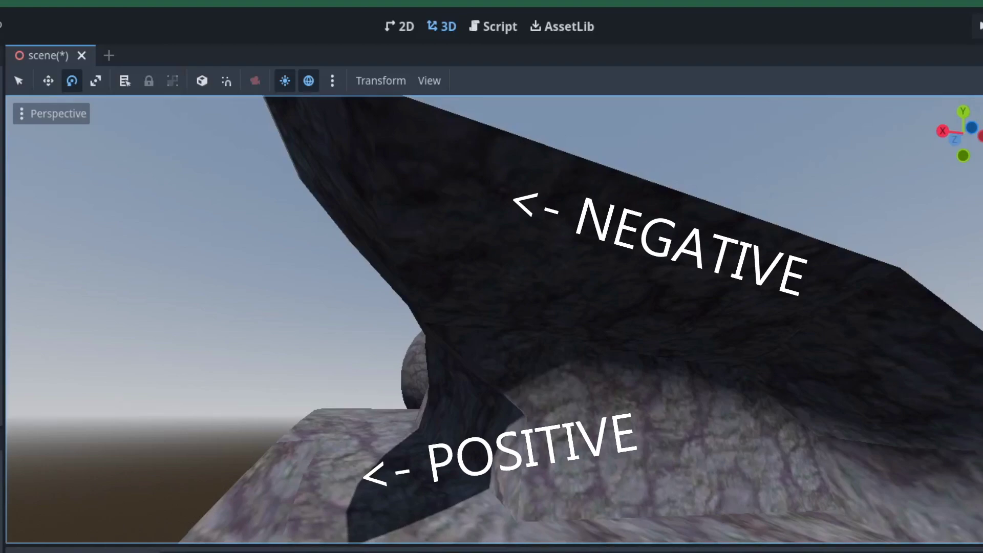
middle_drag(739, 388, 681, 381)
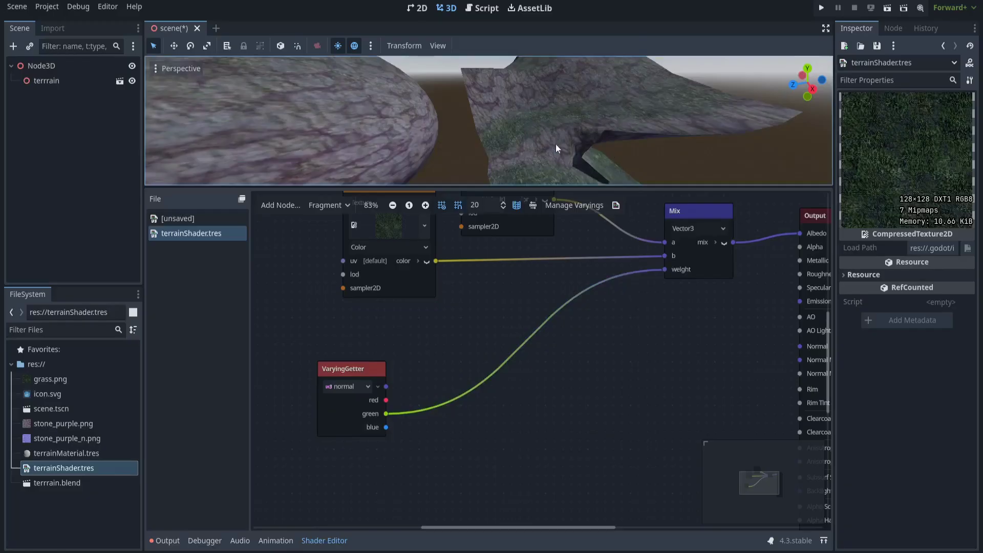
middle_drag(555, 146, 472, 141)
Insert a Float Clamp node with min 0 and max 1 between the VaryingGetter's green output and the Mix node's weight
right_click(448, 349)
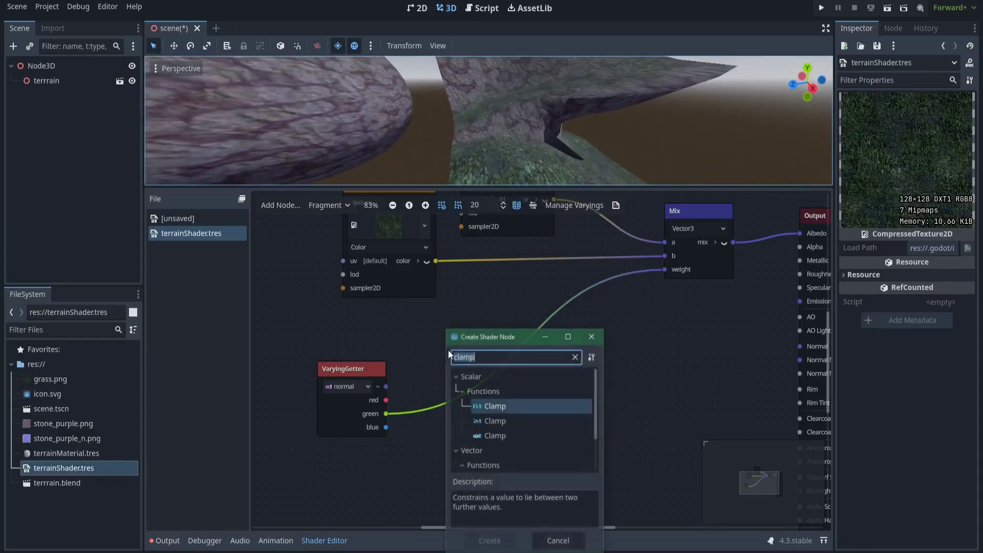
key(Return)
drag(460, 354, 590, 306)
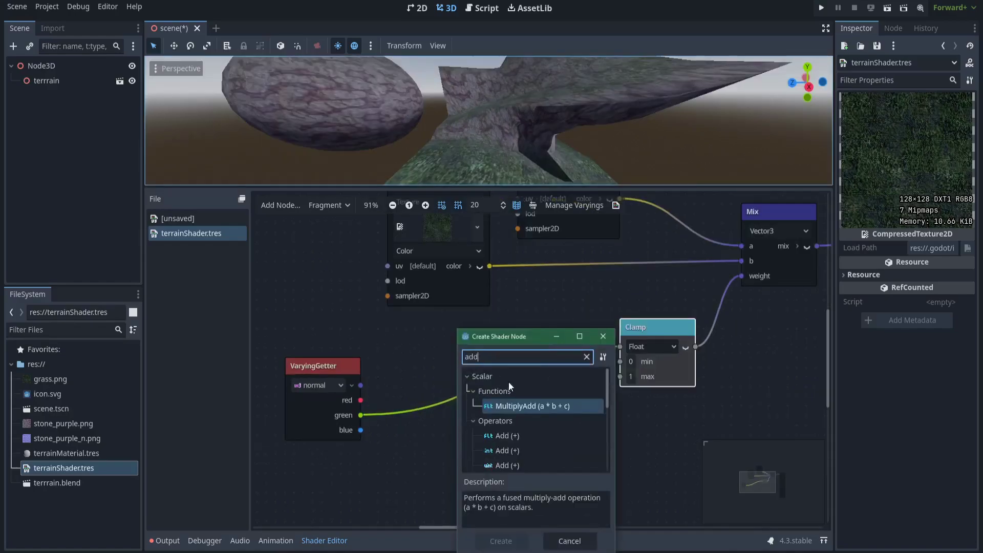
Insert a float Add node followed by a float Multiply node between the VaryingGetter's green output and the Clamp node
double_click(515, 433)
drag(474, 381, 443, 382)
right_click(513, 354)
text(mul)
key(Down)
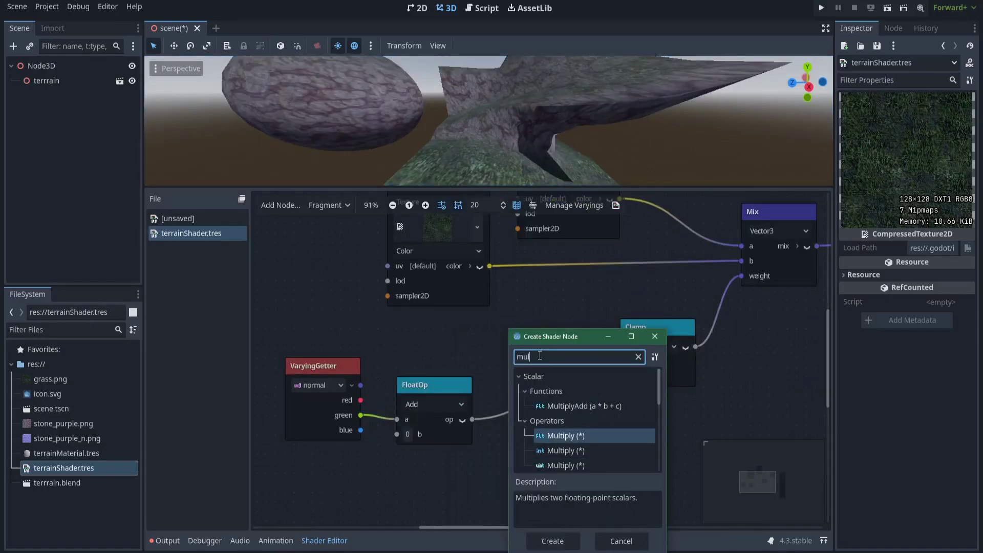
key(Return)
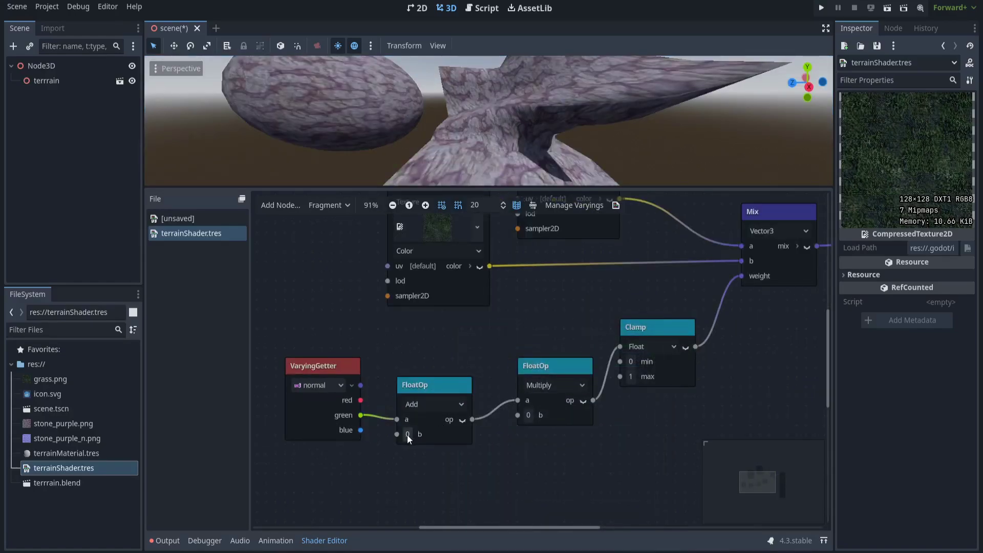
Set the Add node's b value to -0.2 and the Multiply node's b value to 2
click(407, 434)
click(438, 454)
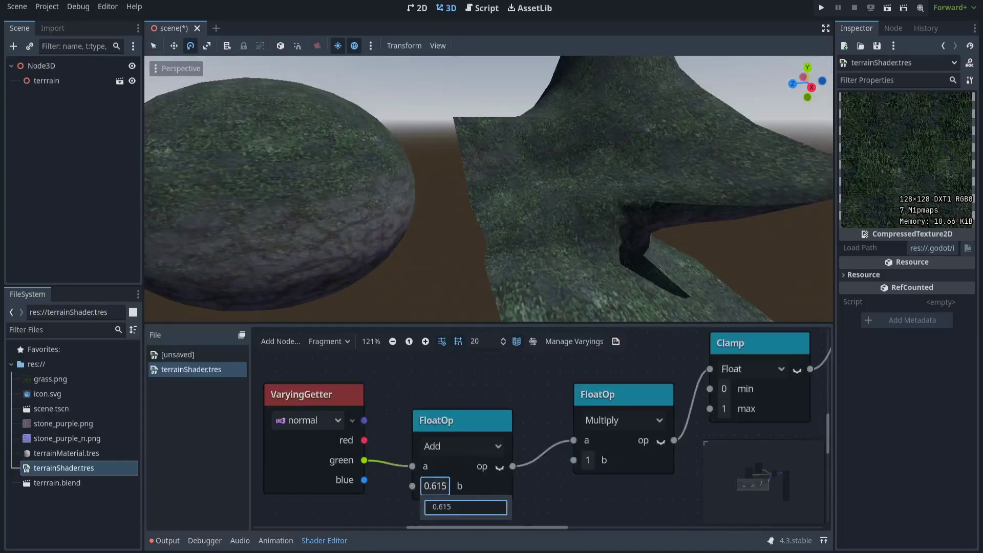
drag(466, 507, 428, 507)
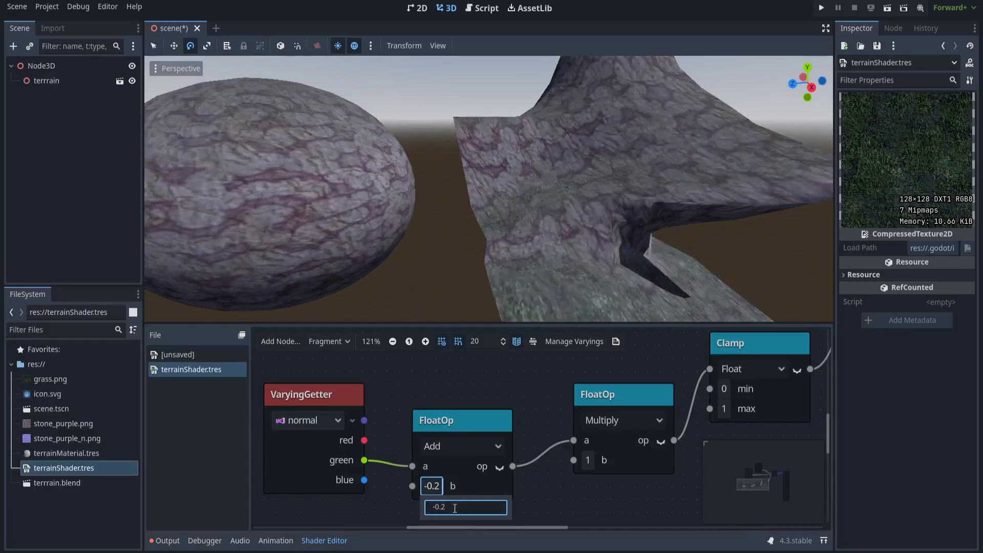
click(588, 460)
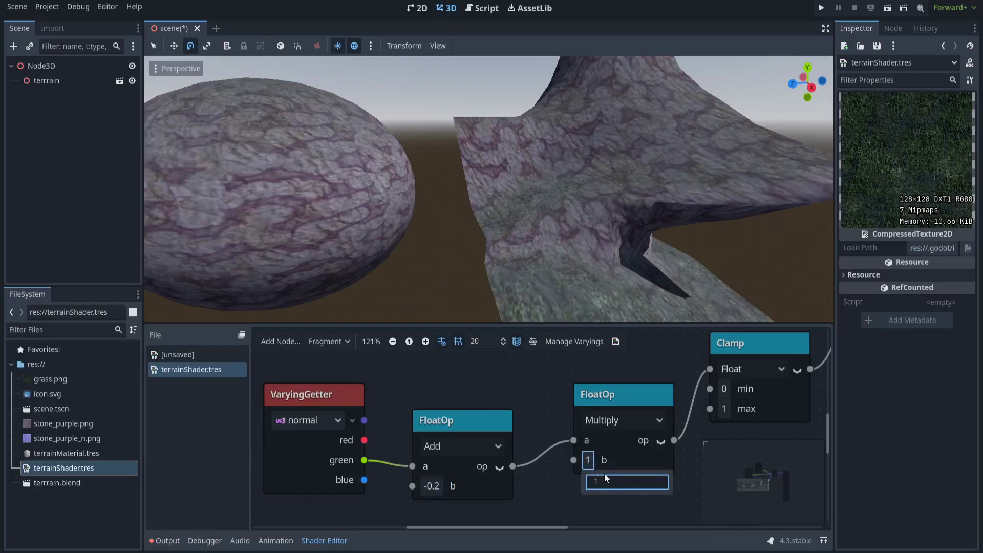
text(.075)
key(Return)
drag(603, 482, 698, 481)
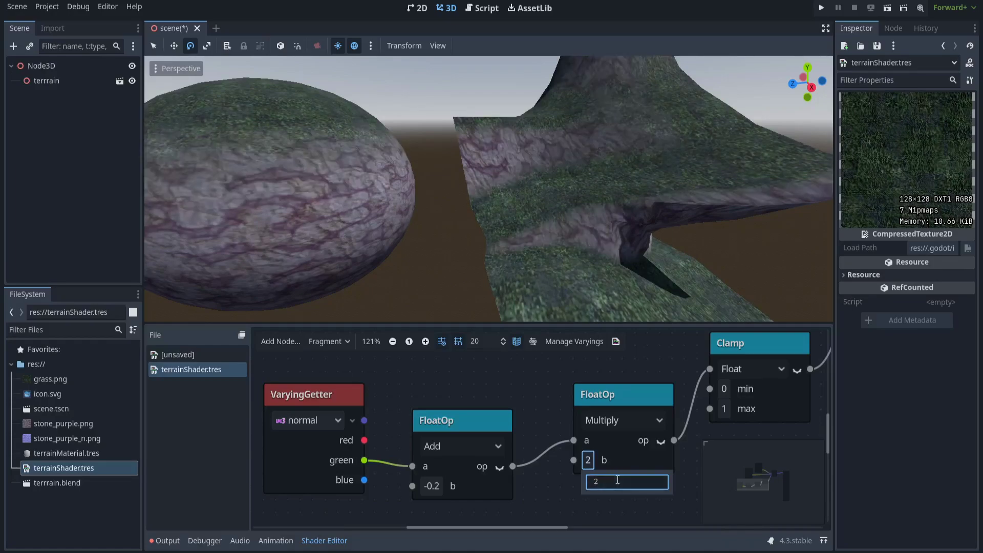
Duplicate the stone Texture2D node and its Mix node, and arrange the copies in the free area below the Clamp node
scroll(526, 415, down, 5)
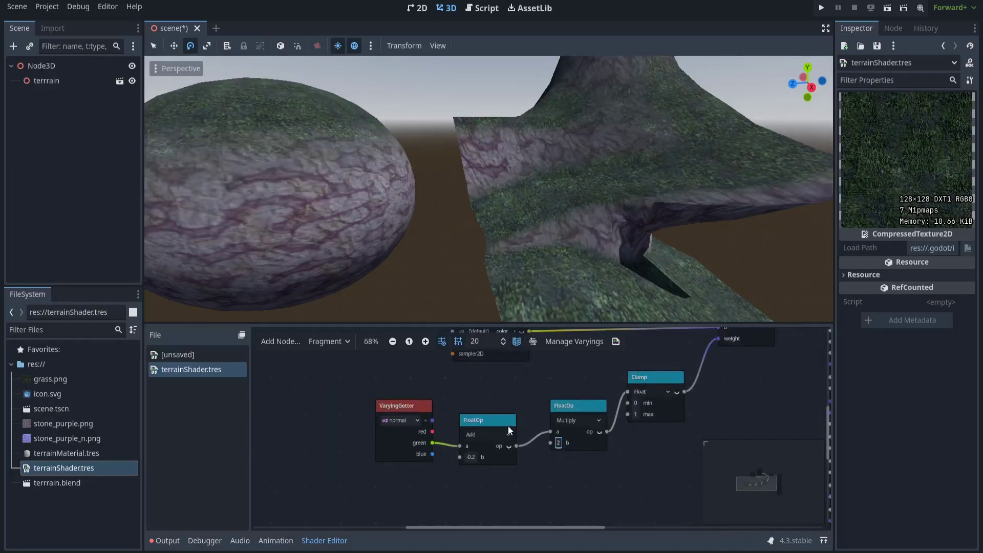
drag(548, 321, 548, 199)
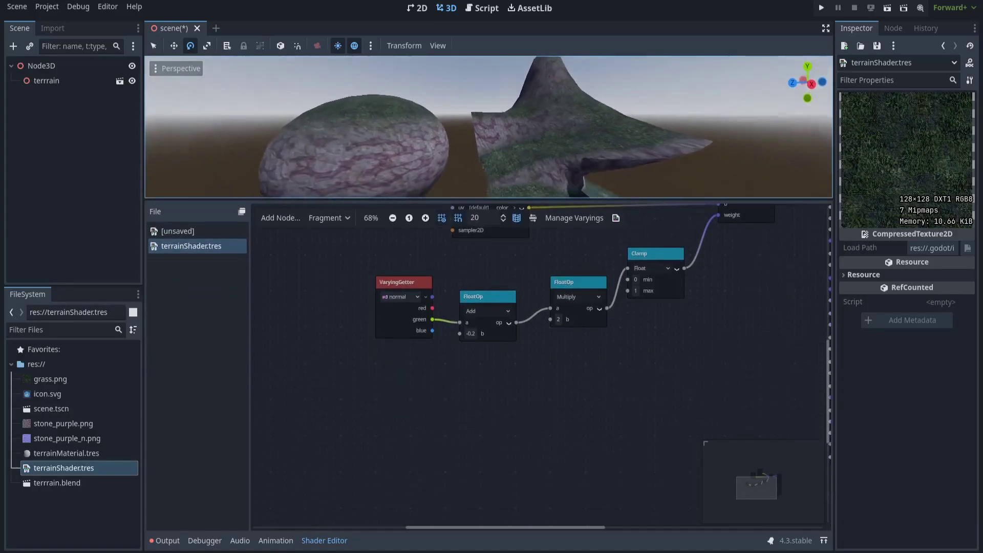
drag(632, 369, 632, 474)
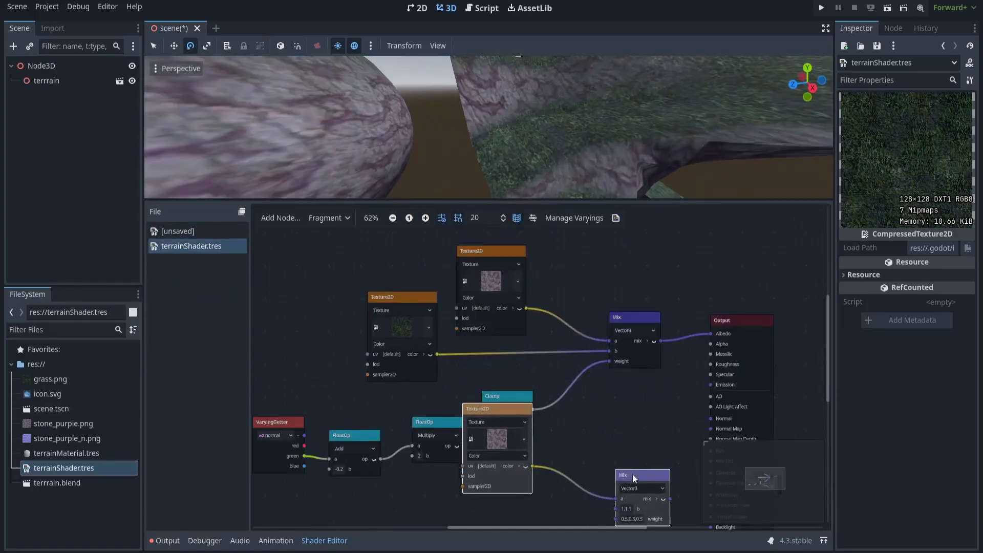
middle_drag(622, 414, 617, 237)
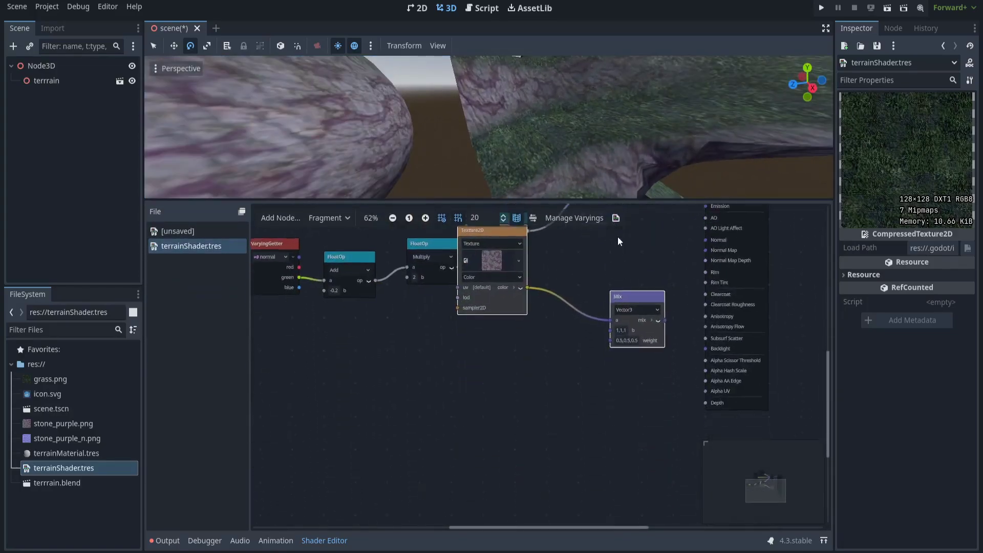
drag(633, 308, 633, 372)
click(586, 319)
drag(502, 303, 504, 382)
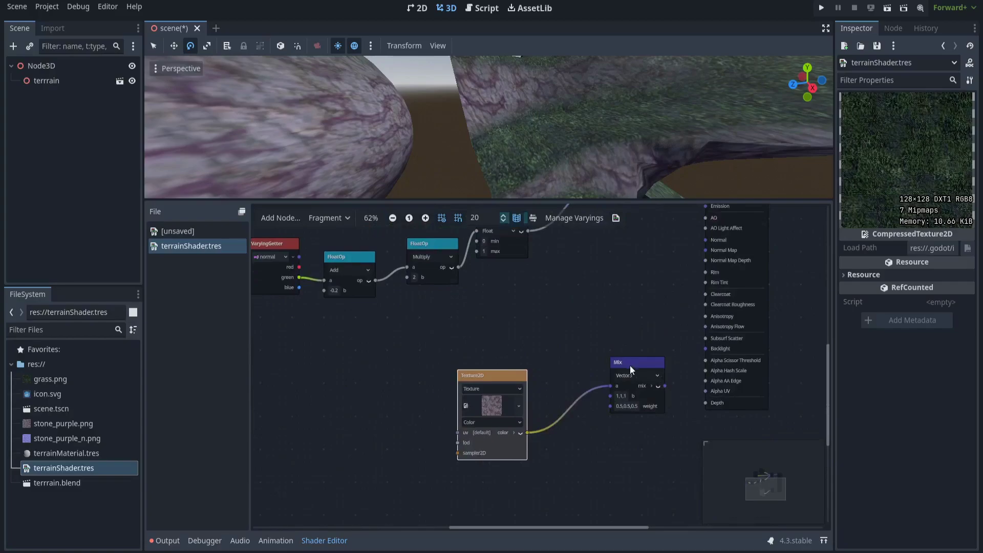
drag(629, 363, 610, 317)
Assign the stone_purple_n.png texture to the duplicated Texture2D node and set its type to Normal Map
scroll(527, 373, up, 3)
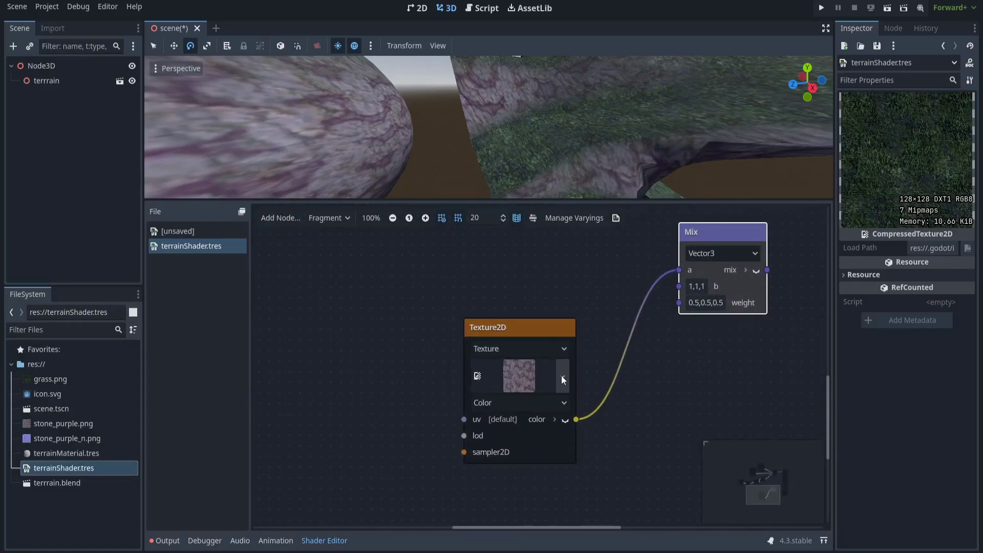
click(561, 376)
key(Escape)
click(517, 405)
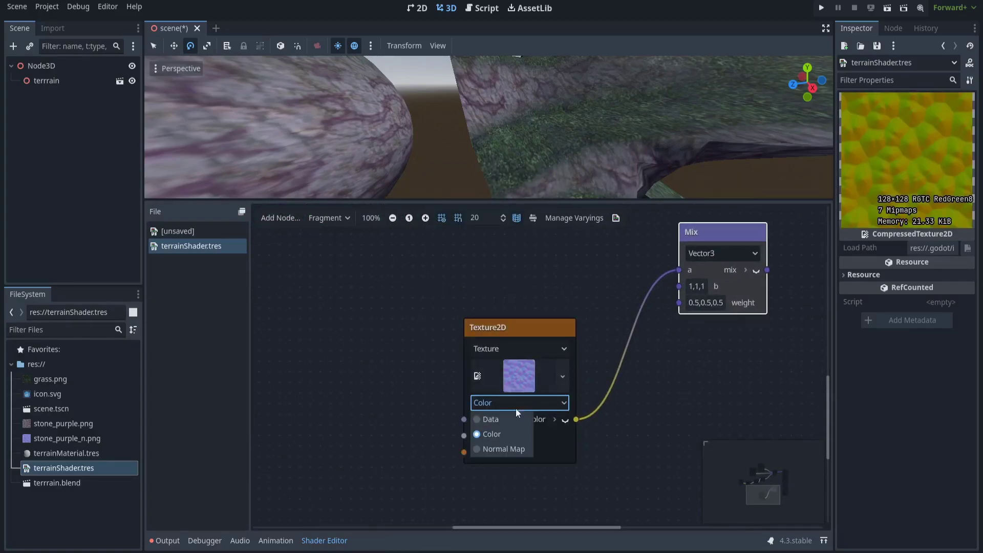
click(504, 449)
Connect the Clamp output to the duplicated Mix node's weight and that node's mix output to the Output's Normal Map
scroll(468, 426, down, 2)
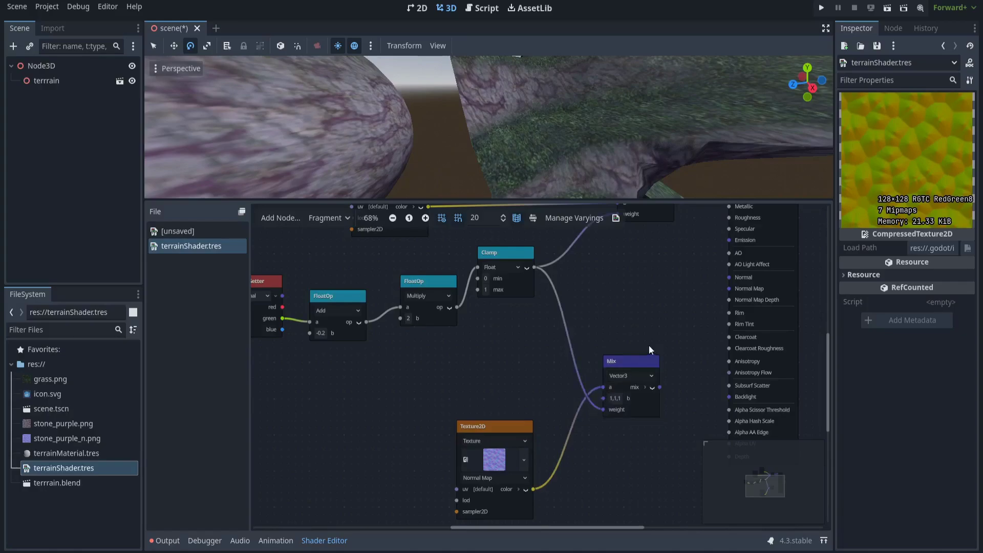
middle_drag(649, 346, 556, 377)
scroll(573, 407, up, 2)
drag(635, 347, 659, 267)
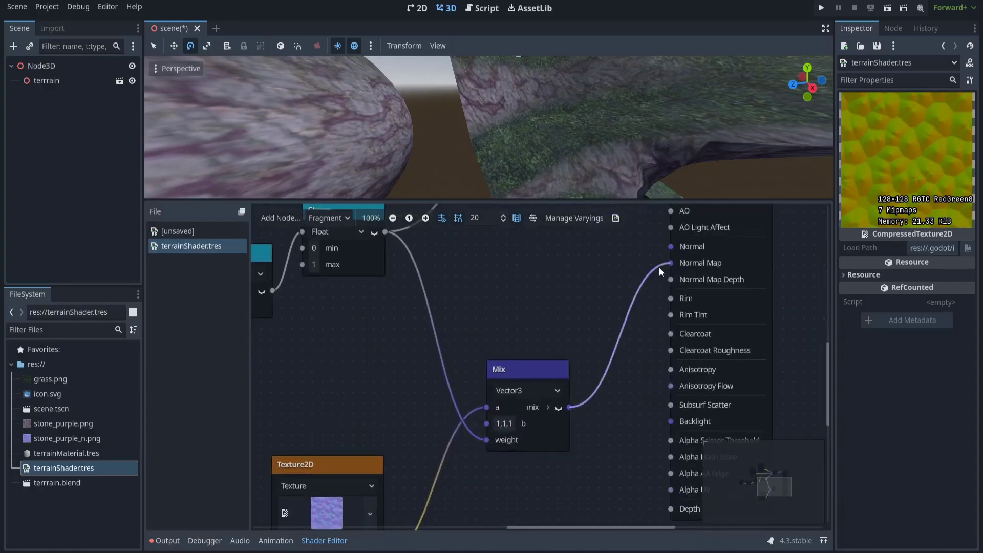
Set the normal-map Mix node's b value to 0.5, 0.5, 0.5 and inspect the relief on the sphere and terrain
click(504, 424)
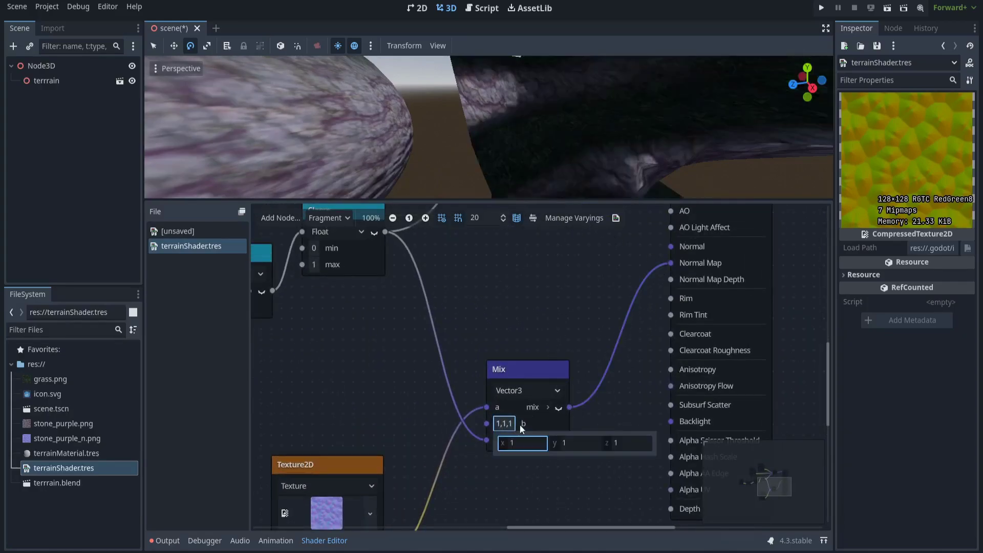
click(531, 441)
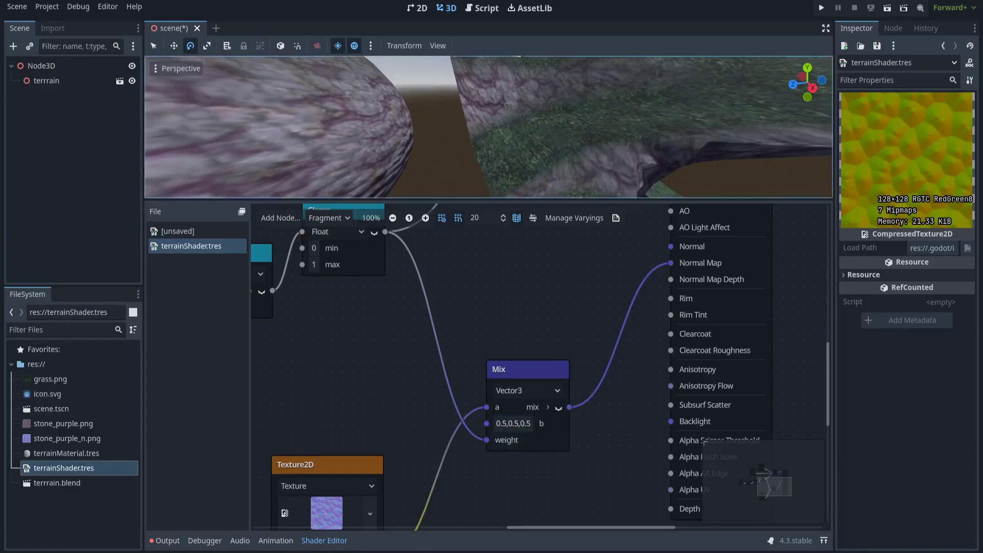
mouse_move(489, 126)
right_down()
mouse_move(338, 130)
mouse_move(476, 131)
right_up()
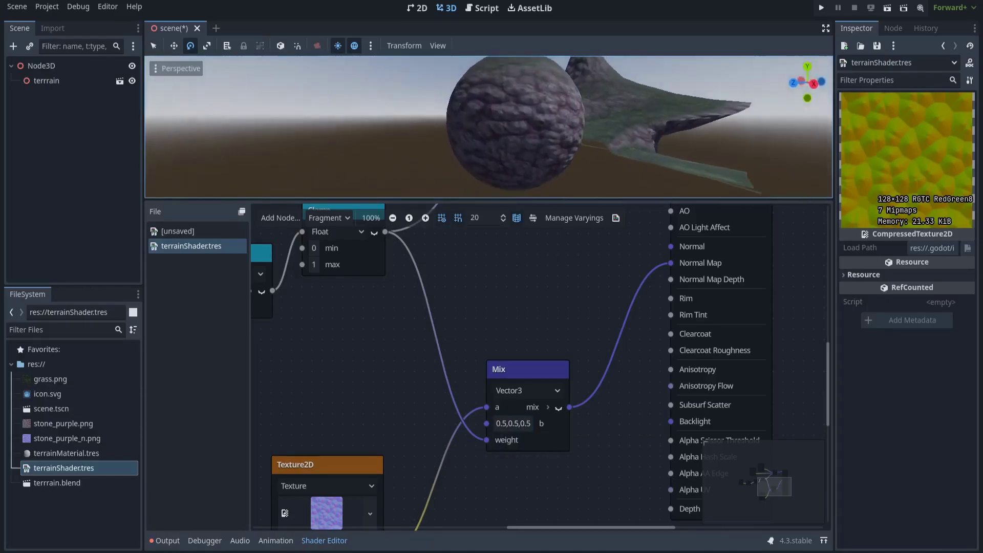
middle_drag(476, 131, 499, 144)
mouse_move(499, 143)
right_down()
mouse_move(441, 136)
mouse_move(489, 129)
right_up()
scroll(601, 298, up, 1)
Add a Scalar Mix node between the two Vector3 Mix nodes and connect the Clamp output to its weight
scroll(549, 305, down, 3)
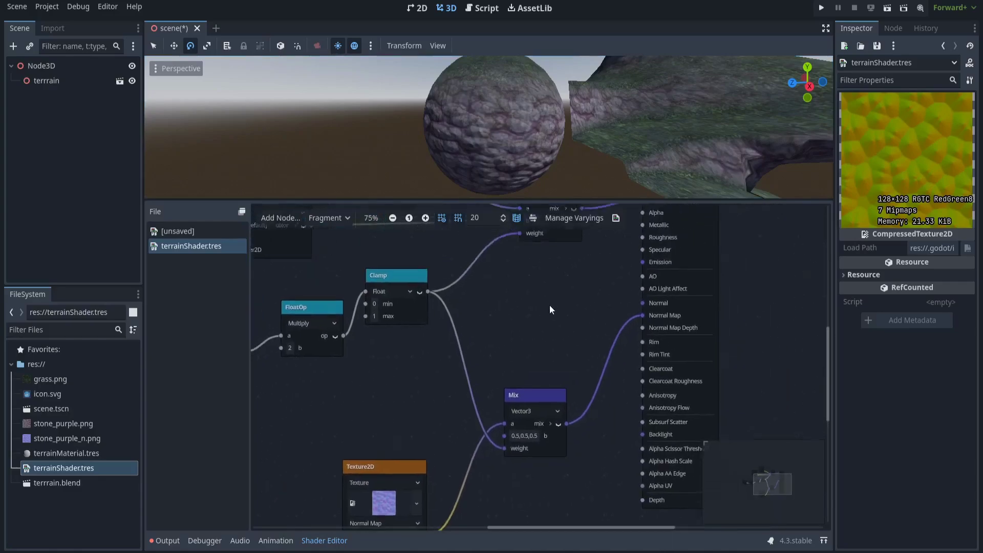
scroll(557, 308, up, 3)
right_click(559, 309)
text(mi)
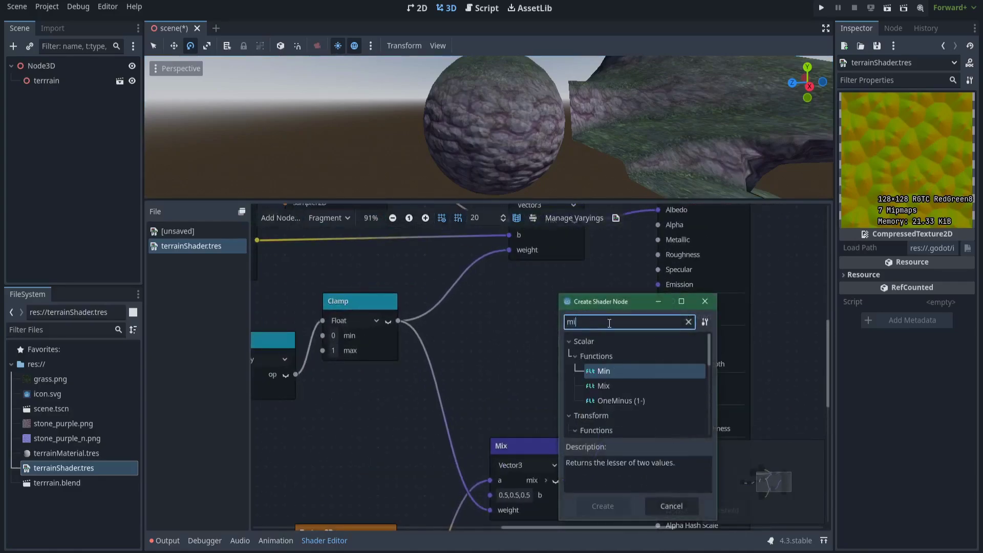
text(x)
drag(609, 323, 580, 298)
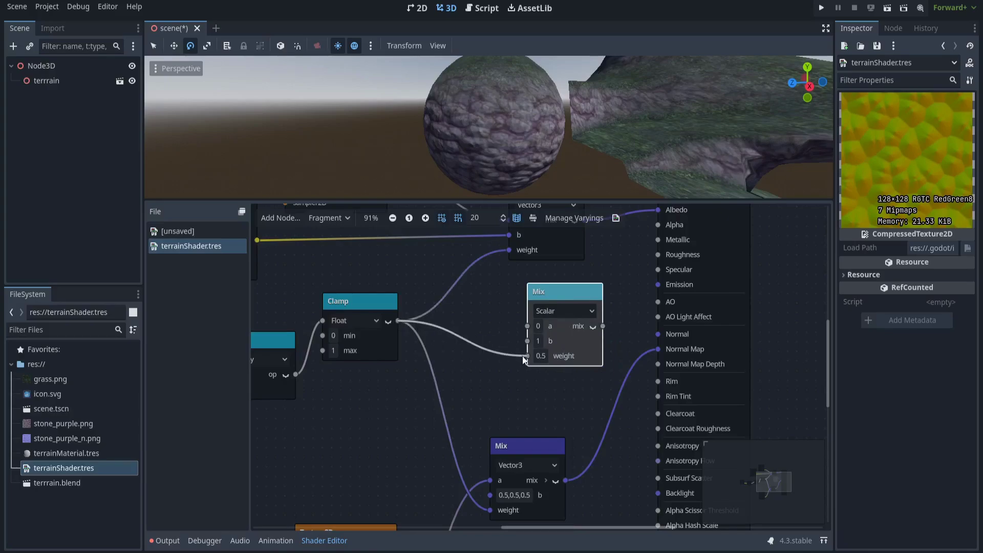
Connect the Scalar Mix node's mix output to the Output node's Roughness
middle_drag(627, 261, 583, 330)
ctrl+scroll(563, 383, up, 1)
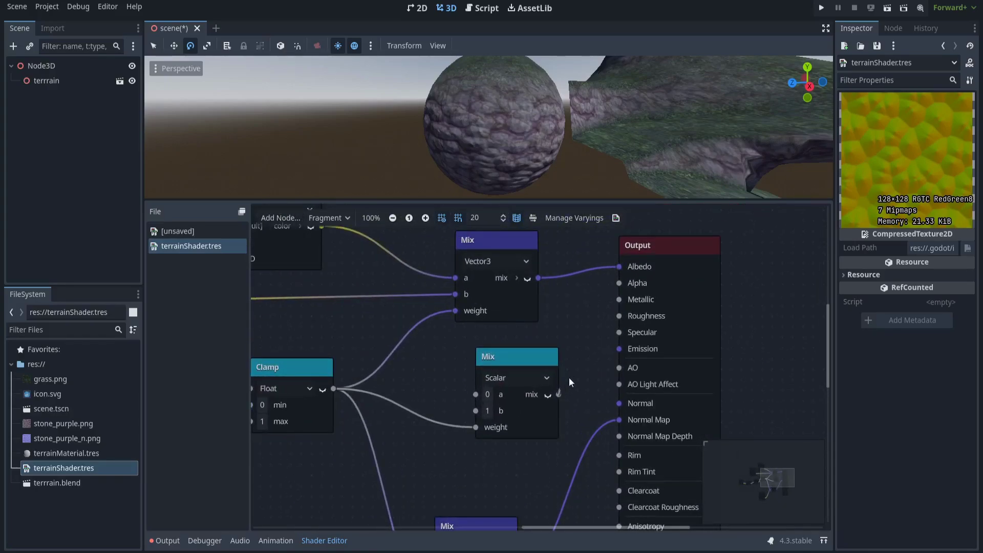
drag(622, 303, 622, 316)
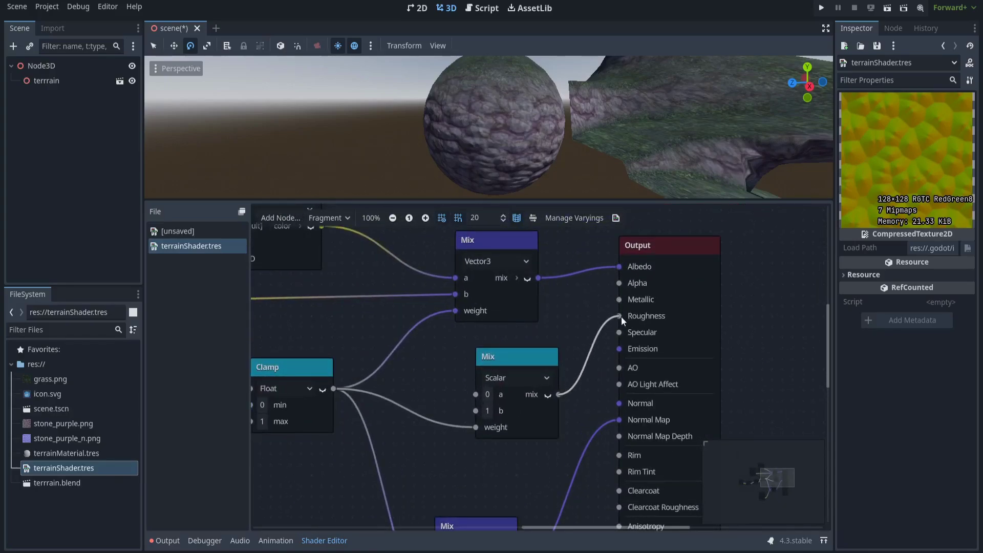
Open the Scalar Mix node's a value for editing and inspect the highlights on the sphere's stone surface
click(489, 394)
click(513, 415)
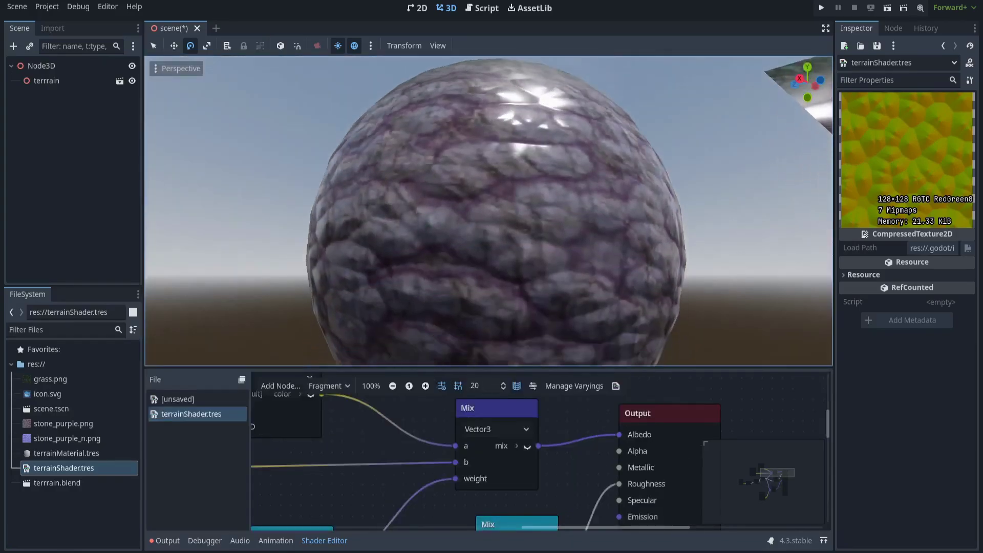
middle_drag(505, 231, 553, 207)
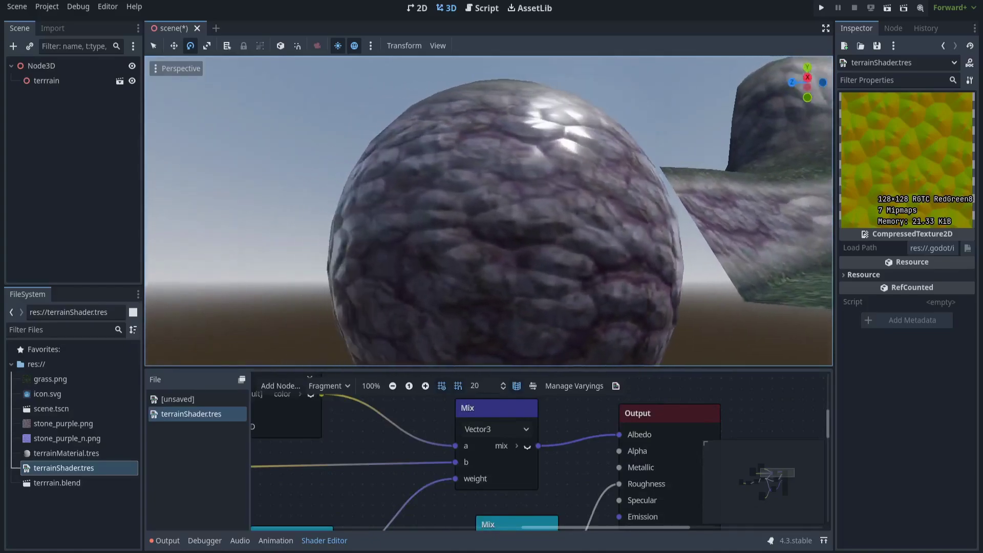
right_drag(563, 134, 563, 134)
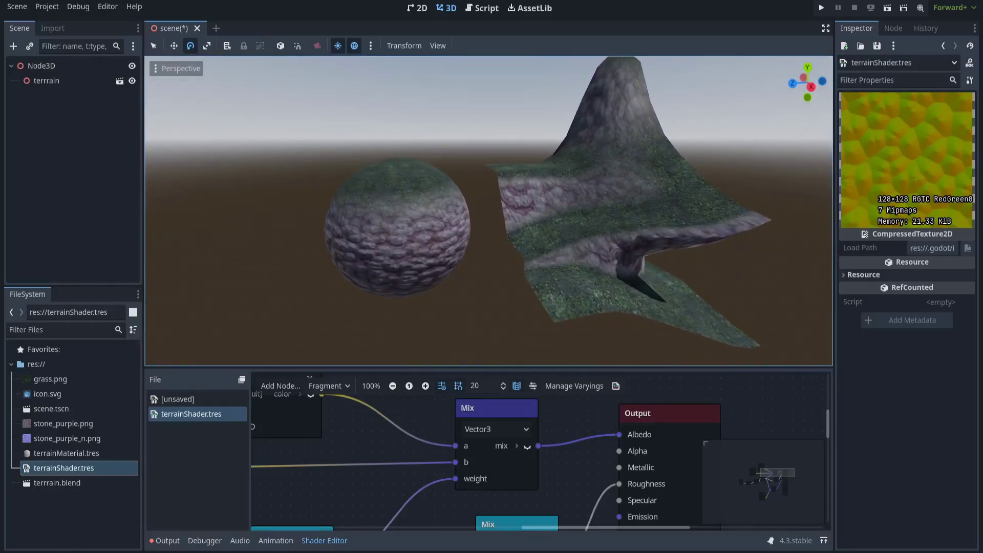